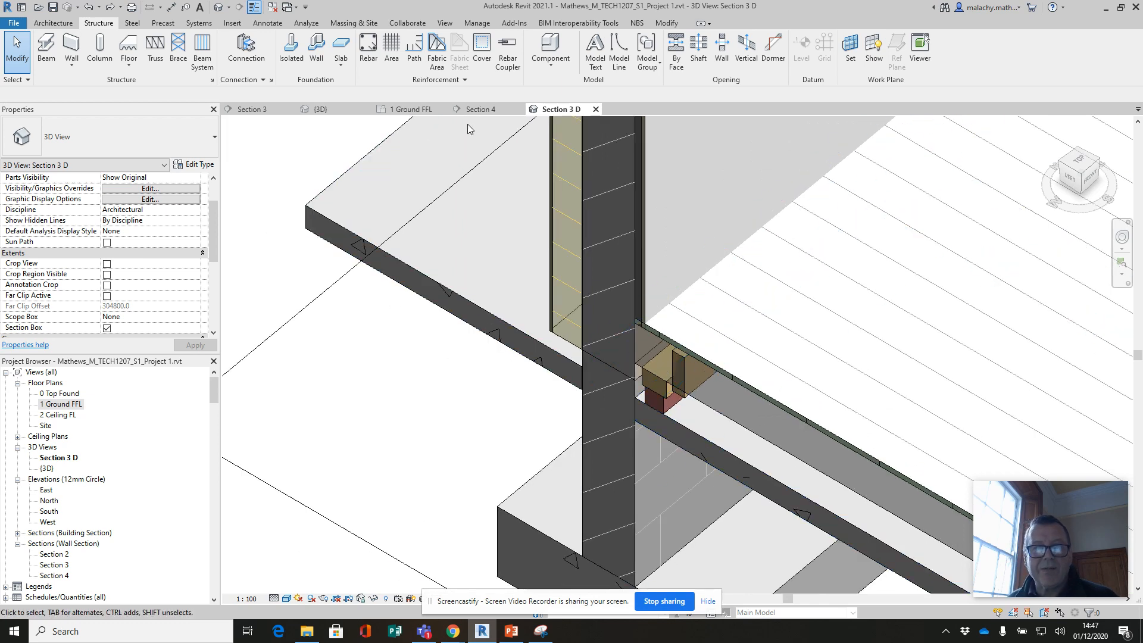
In Section 4, set the z Offset Value of the 50 x 175 timber joist below the floor deck to 250
click(479, 109)
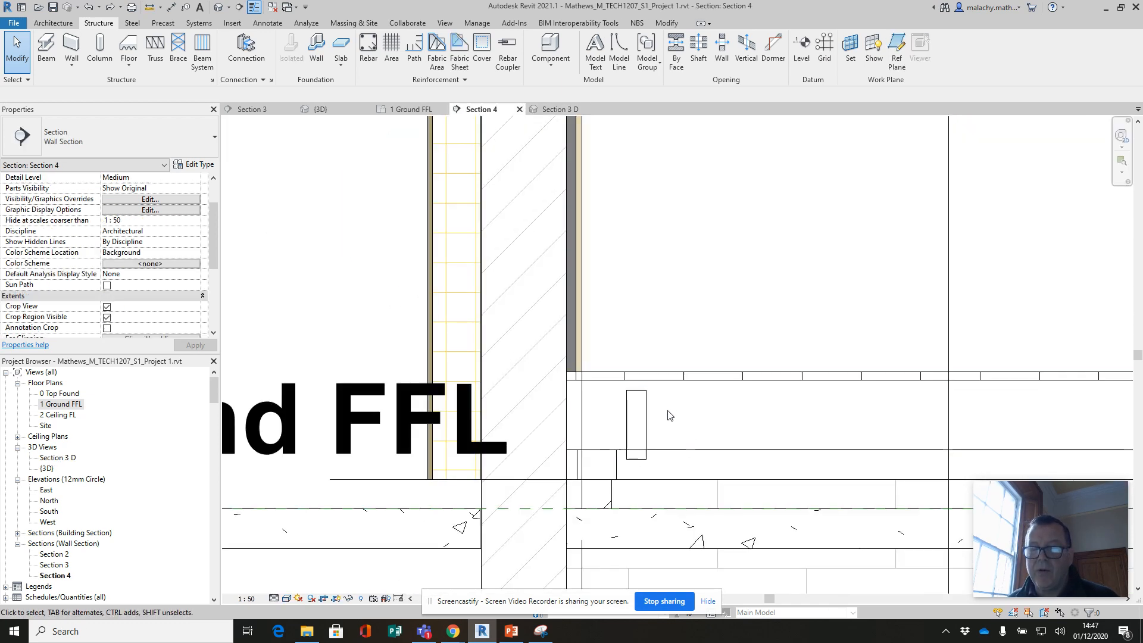
scroll(669, 415, down, 1)
click(651, 411)
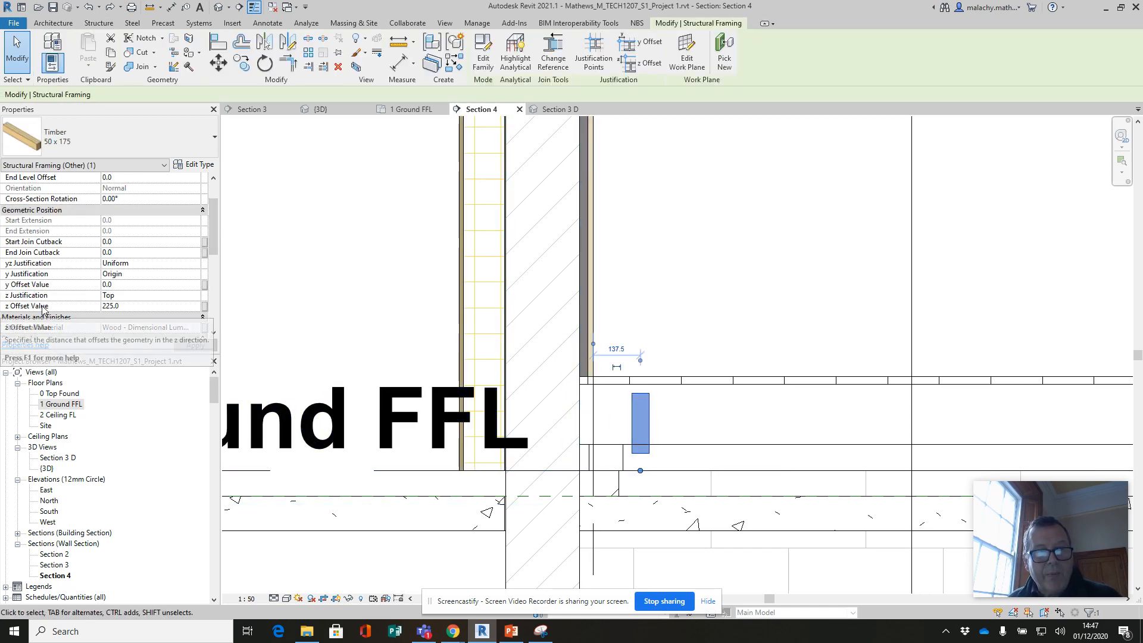
click(108, 306)
drag(125, 306, 90, 297)
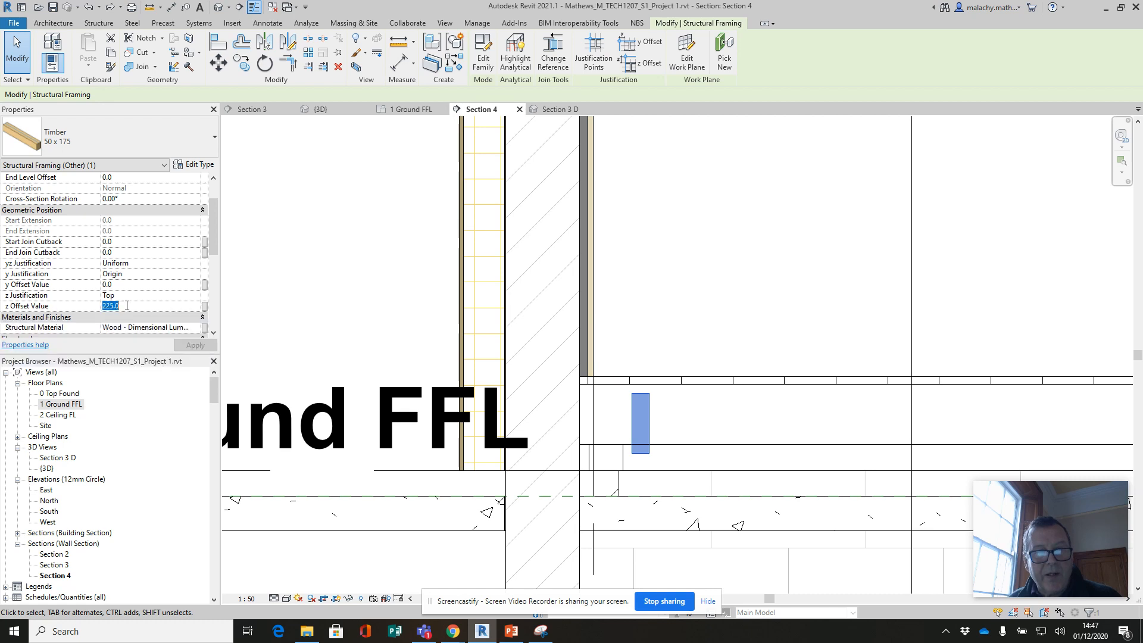
text(25)
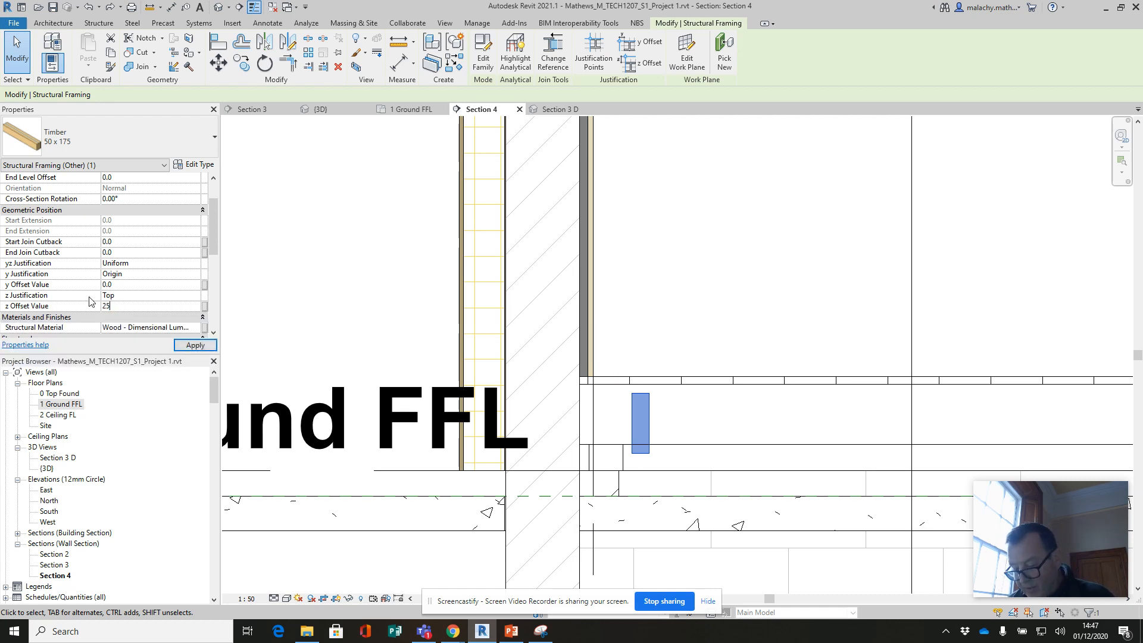
click(196, 346)
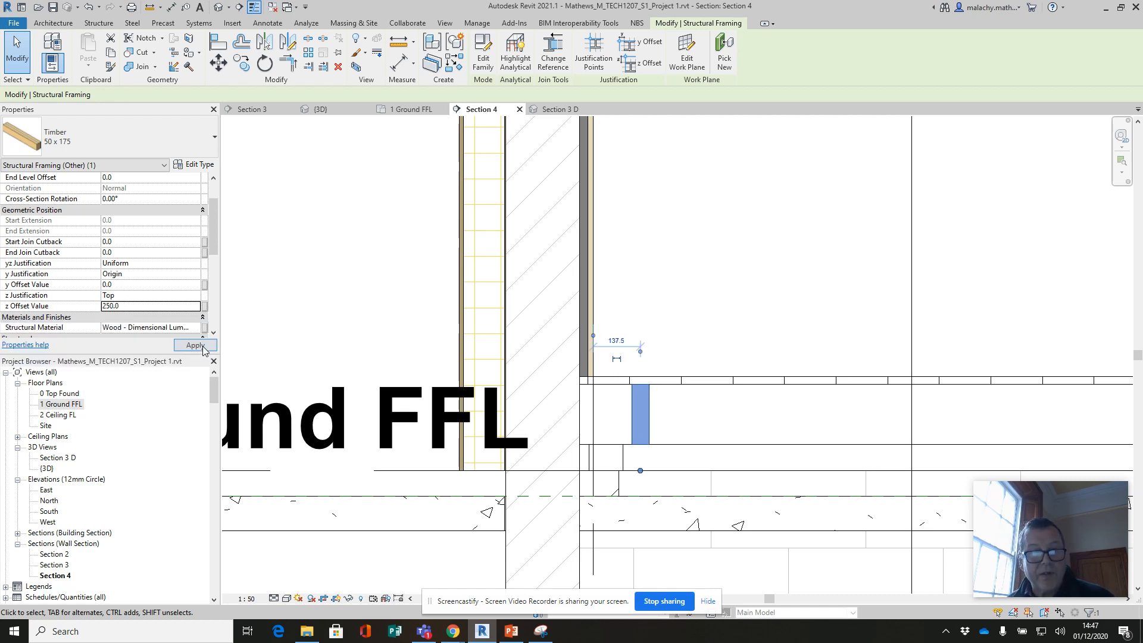
click(682, 428)
scroll(646, 422, up, 4)
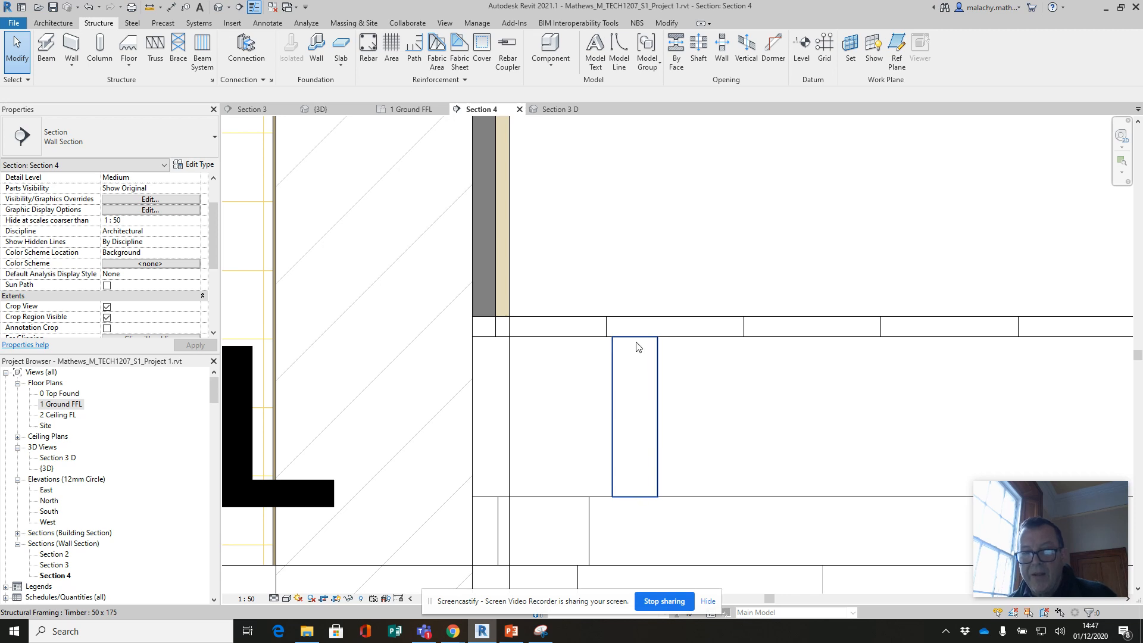
Delete the single 50 x 175 timber joist from Section 4
scroll(637, 479, down, 4)
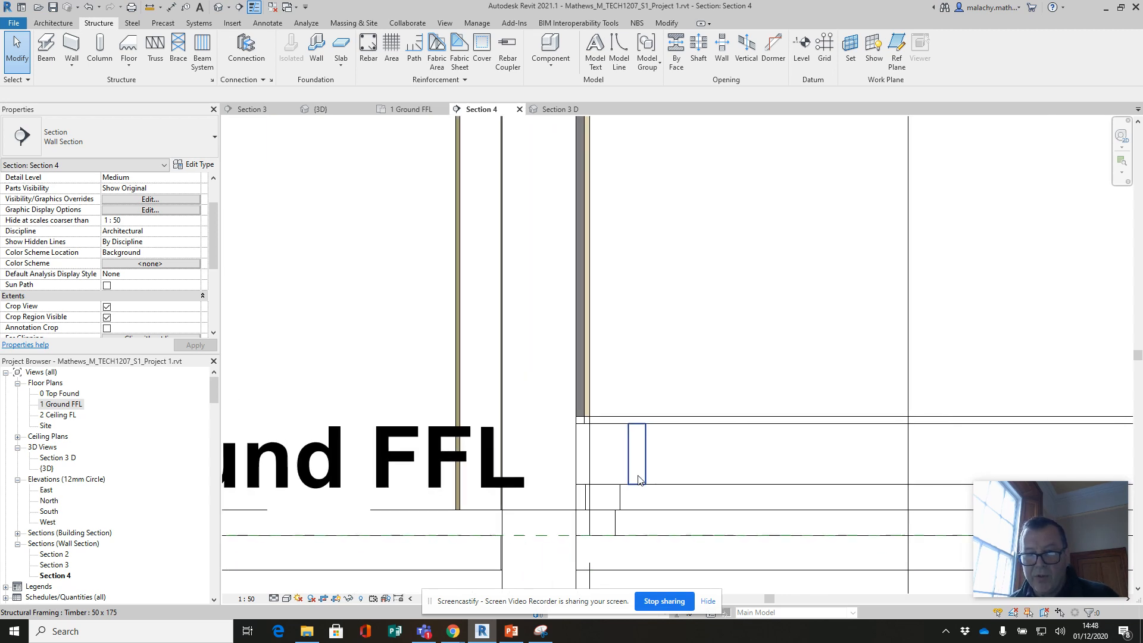
scroll(654, 447, down, 1)
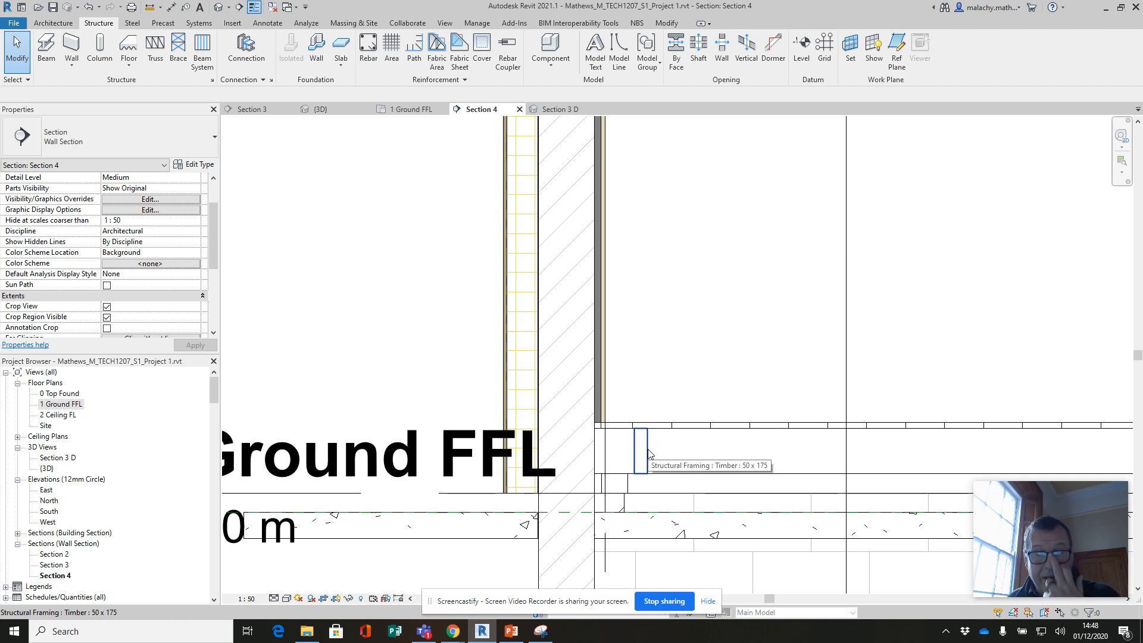
click(647, 456)
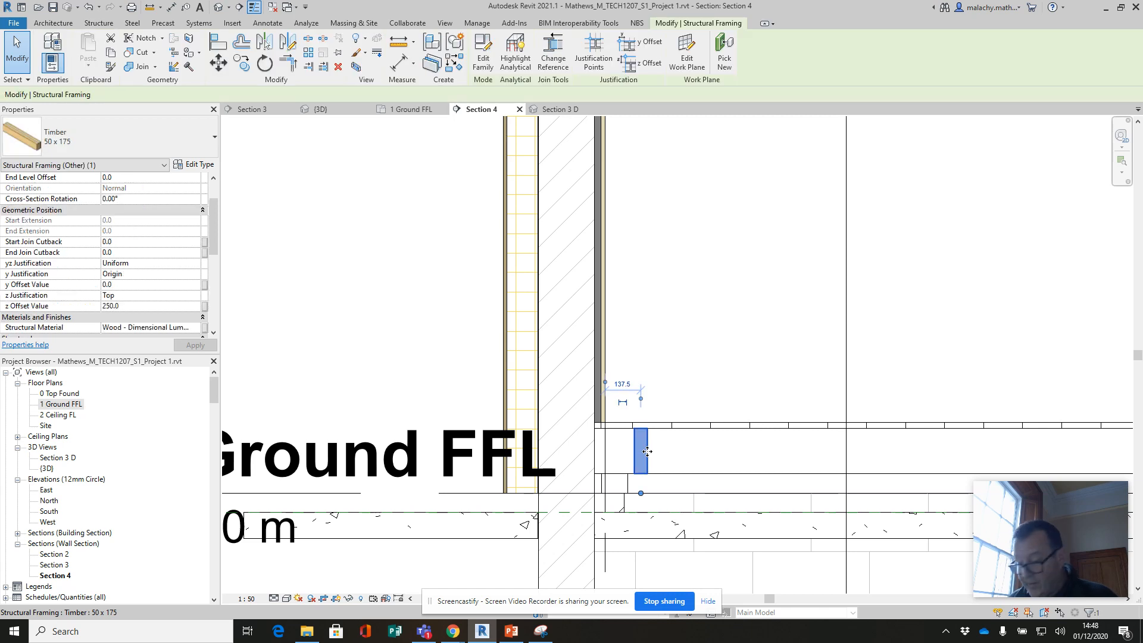
key(Escape)
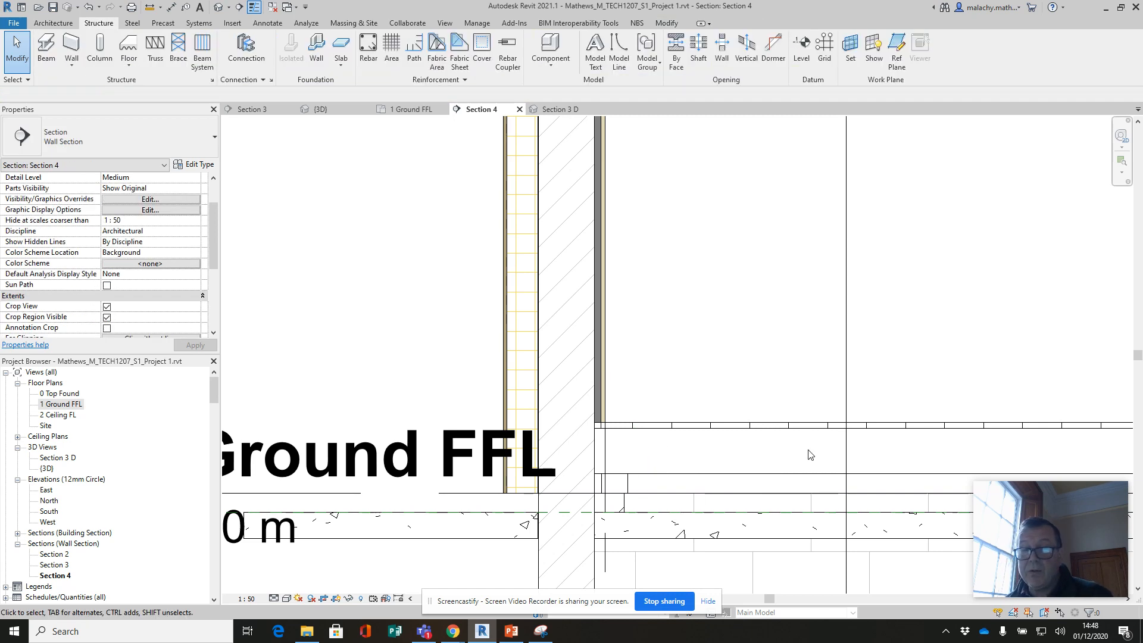
Start a structural beam system in the 1 Ground FFL plan with the Fixed Distance layout rule and a fixed spacing of 350
scroll(795, 406, down, 2)
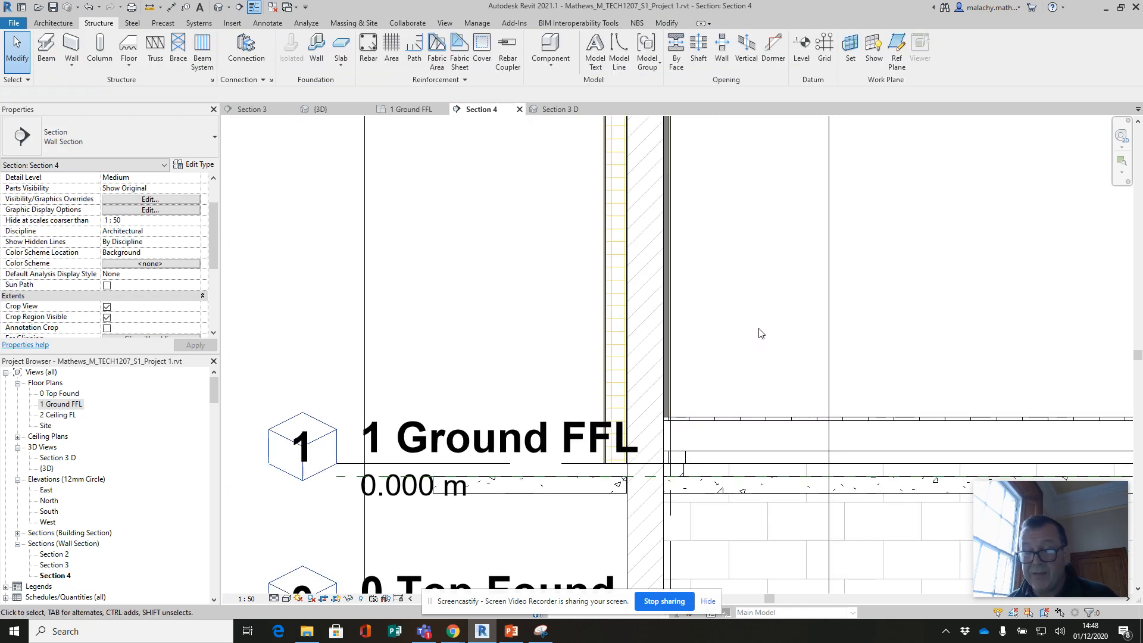
scroll(750, 314, down, 2)
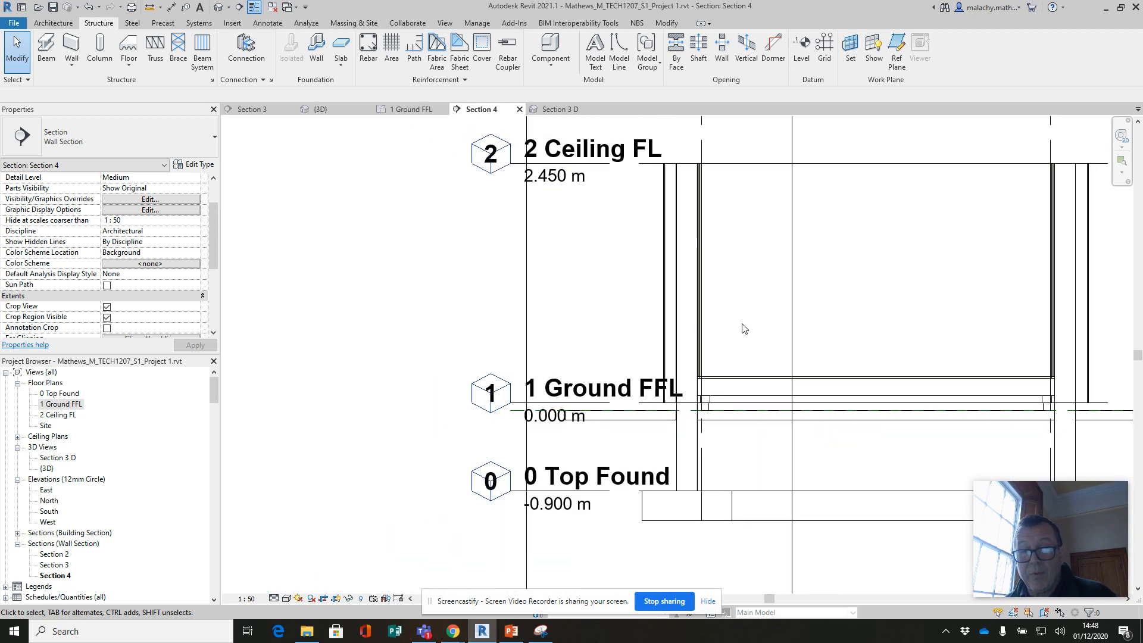
middle_drag(742, 313, 679, 361)
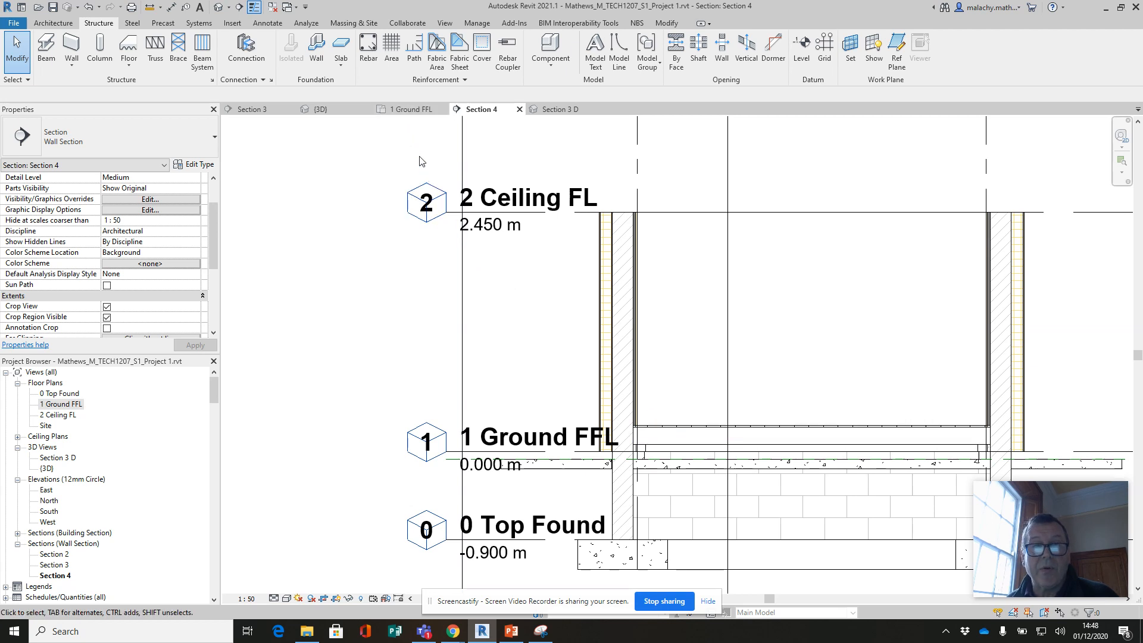
click(419, 112)
scroll(599, 413, down, 1)
middle_drag(583, 411, 661, 400)
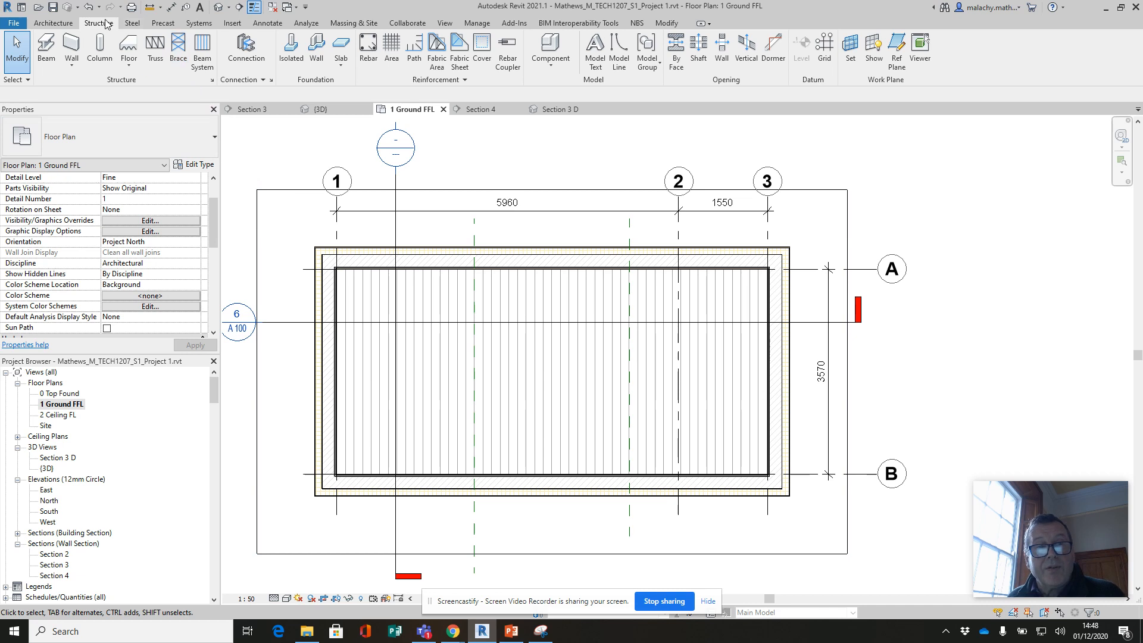
click(202, 67)
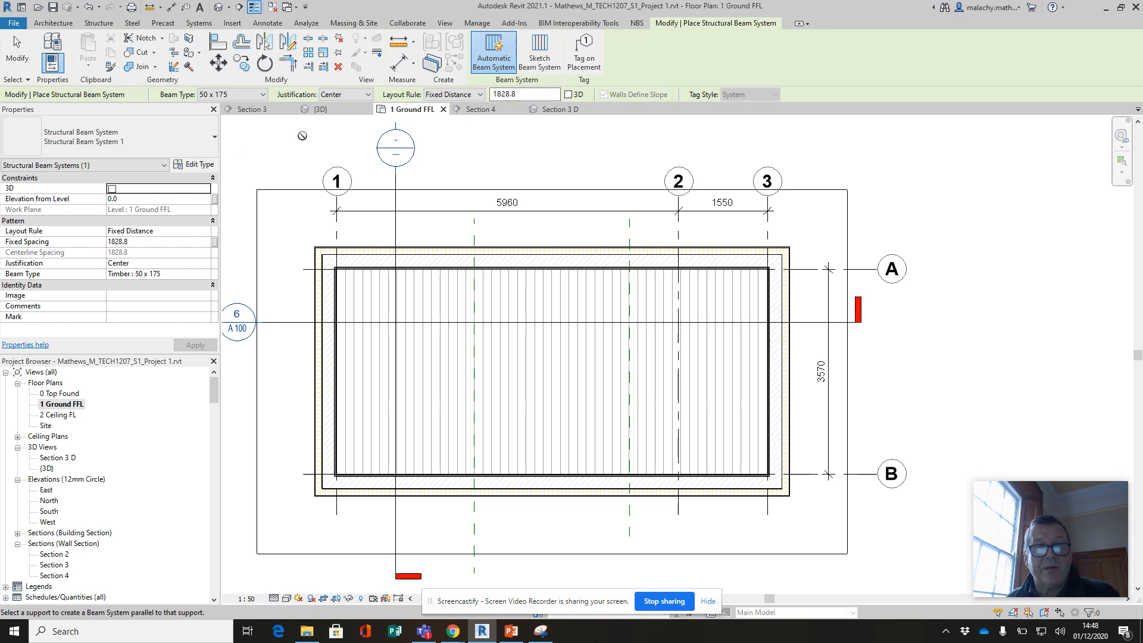
click(204, 232)
click(188, 241)
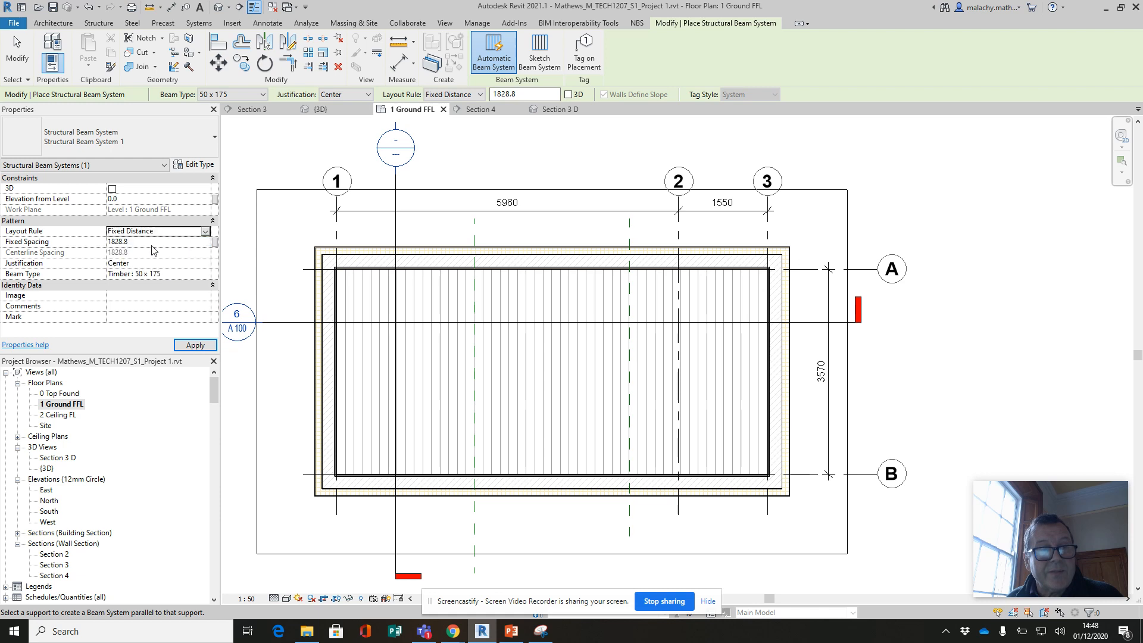
click(150, 242)
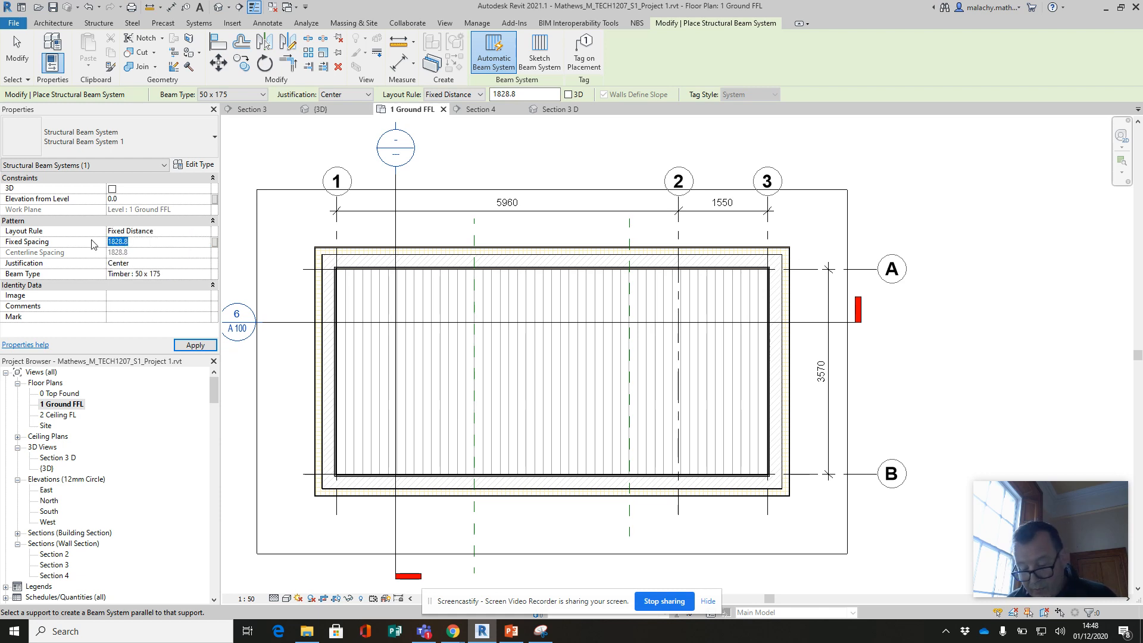
text(4)
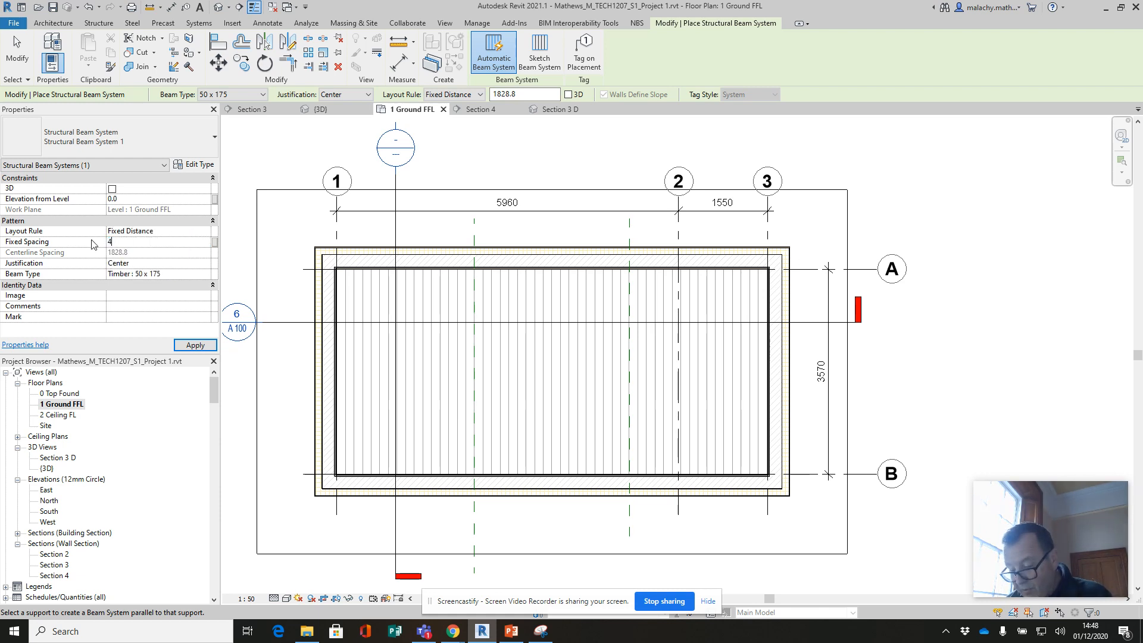
key(BackSpace)
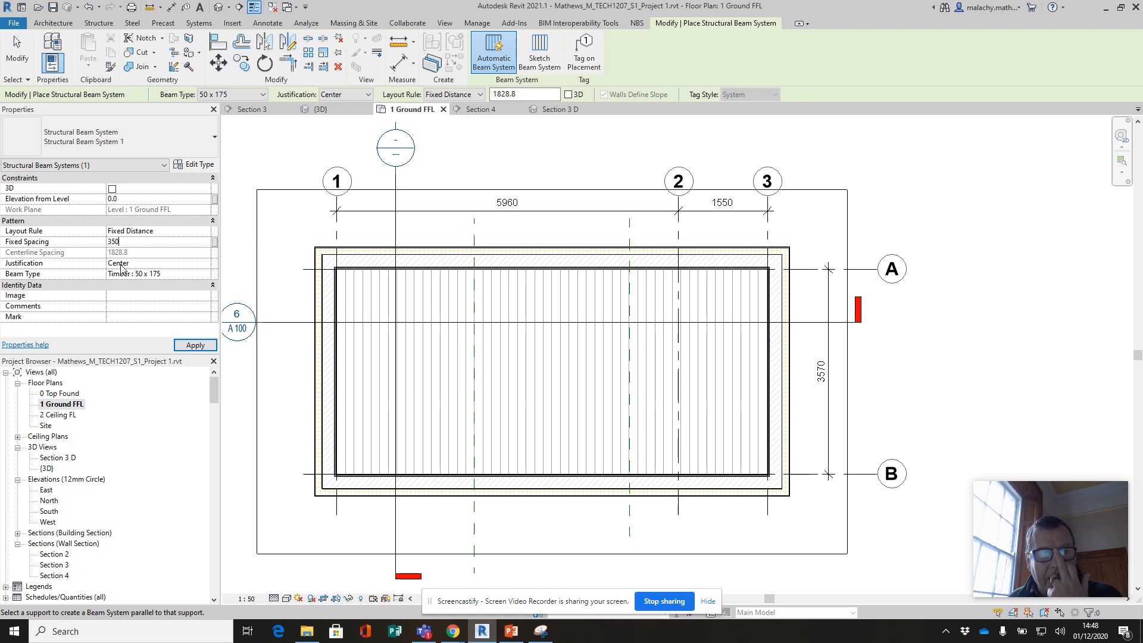
Set the beam system's justification to Center and its beam type to Timber : 50 x 175
click(205, 265)
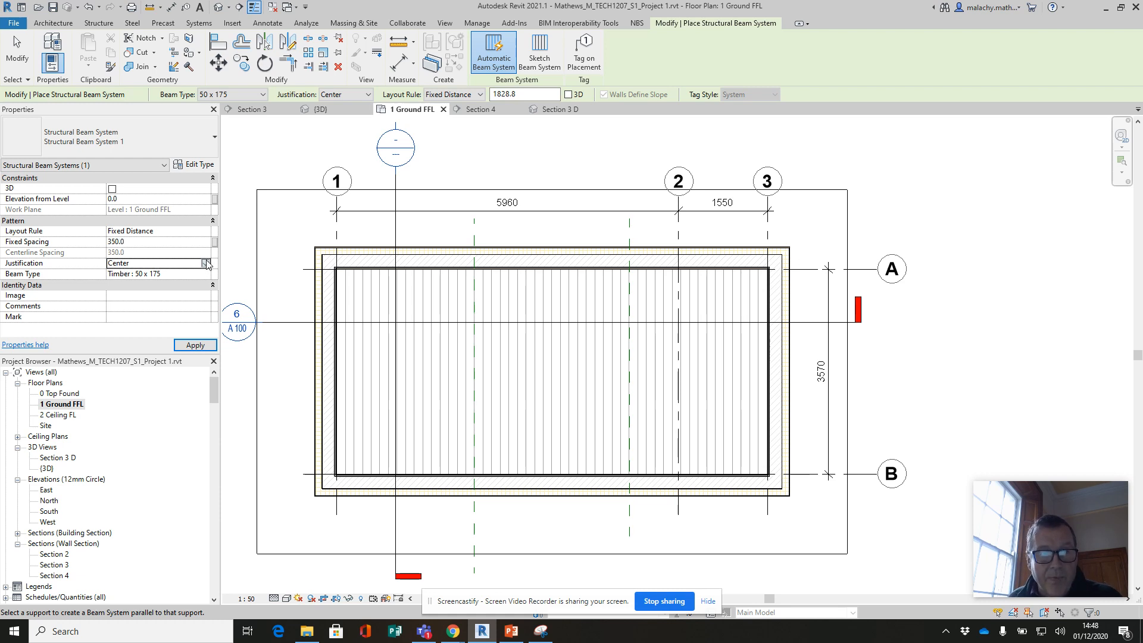
click(204, 264)
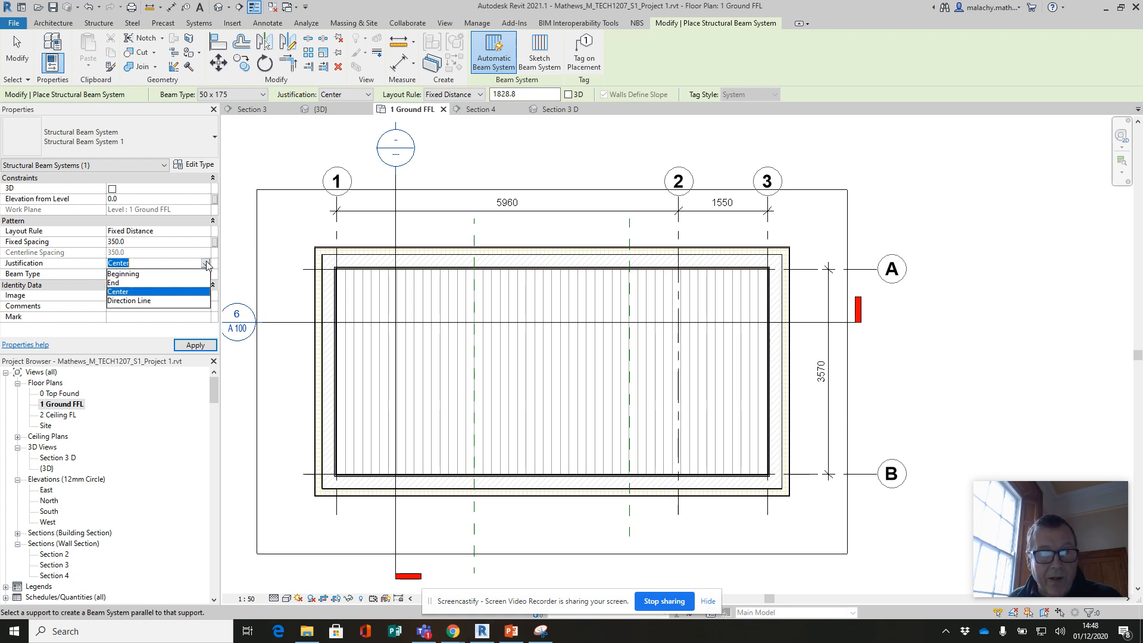
click(137, 292)
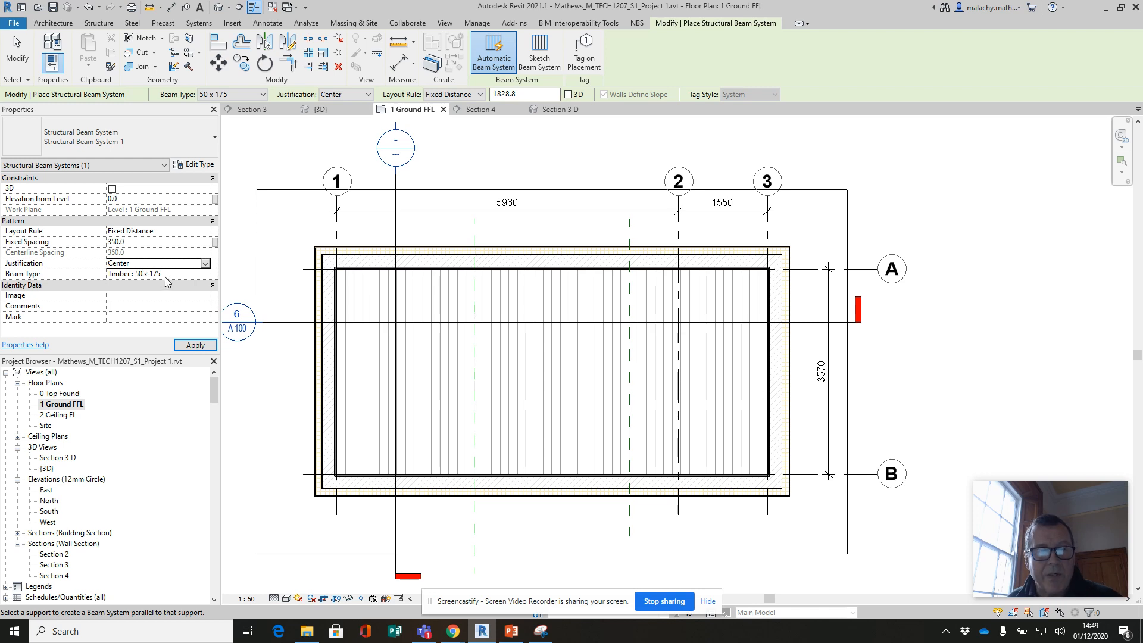
click(205, 277)
click(204, 274)
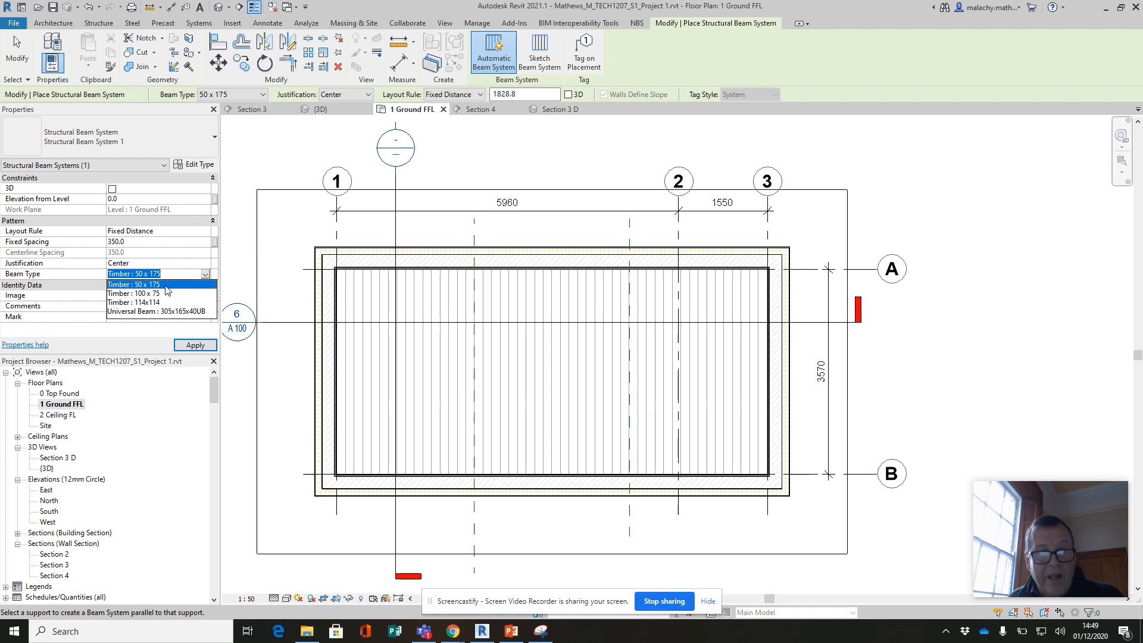
click(168, 283)
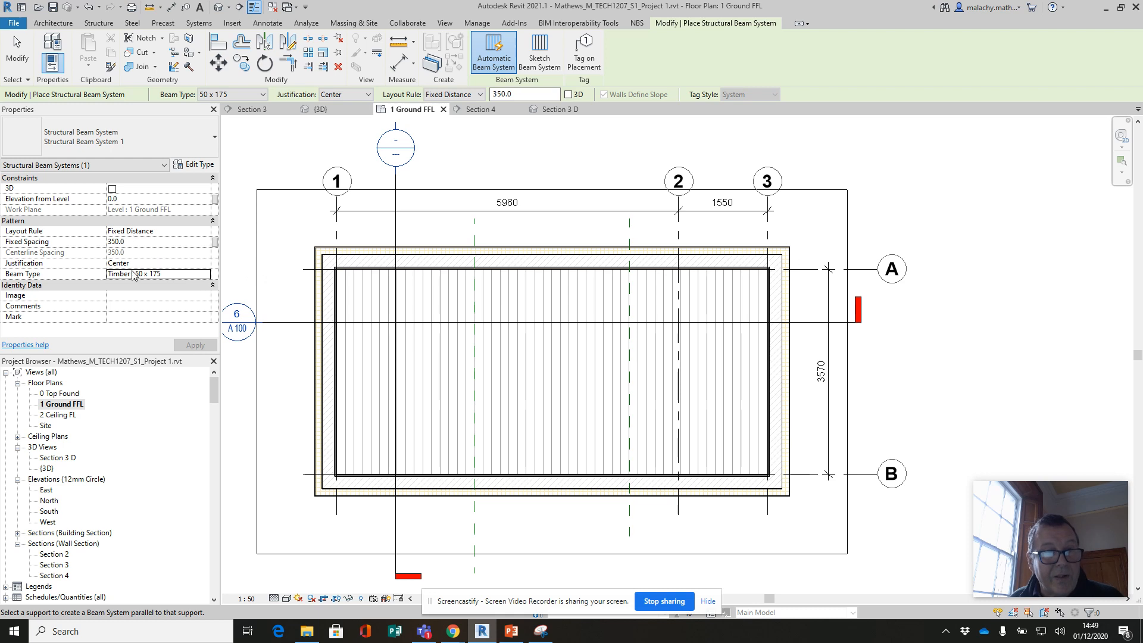
Sketch a rectangular beam system boundary around the room on the outer edge of the inner grey wall layer, from corner 1/A to corner 3/B
click(542, 69)
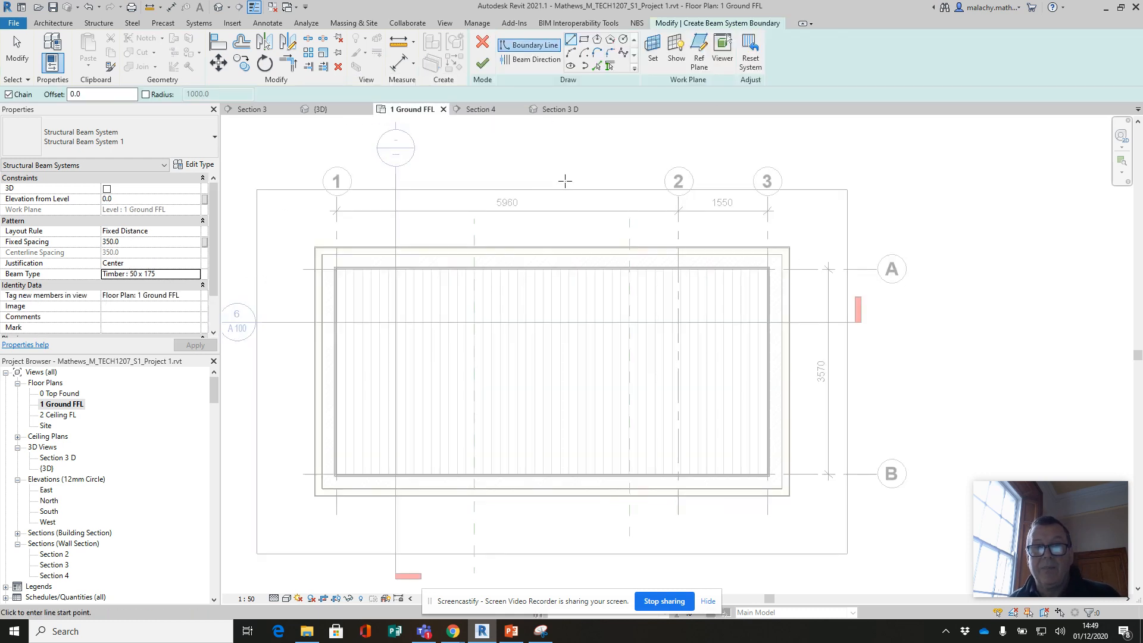
key(Escape)
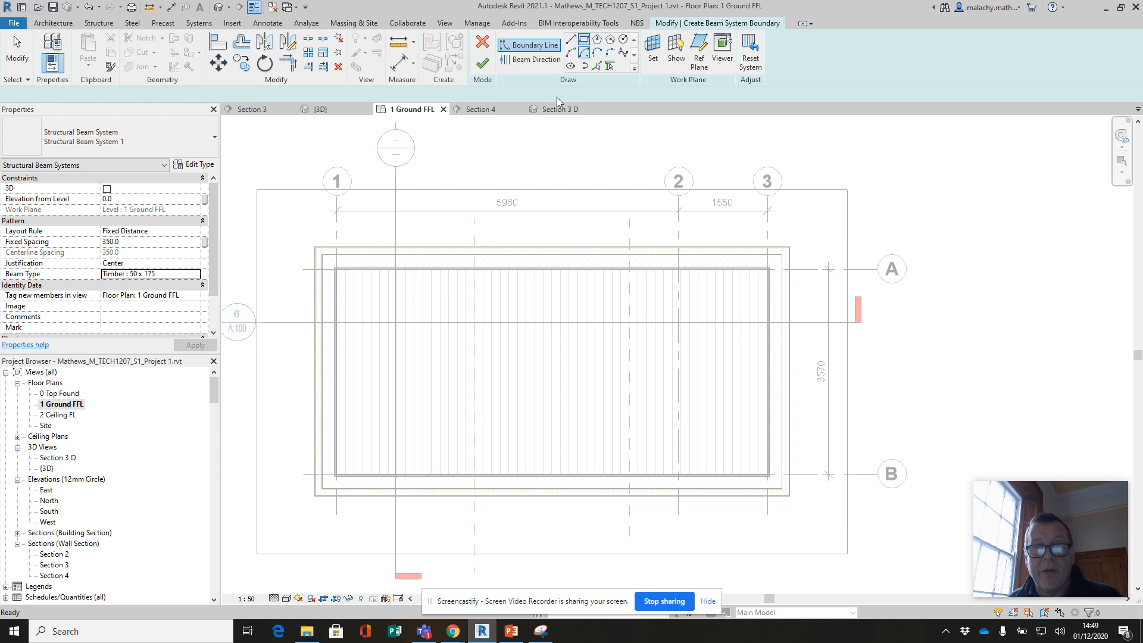
scroll(335, 270, up, 9)
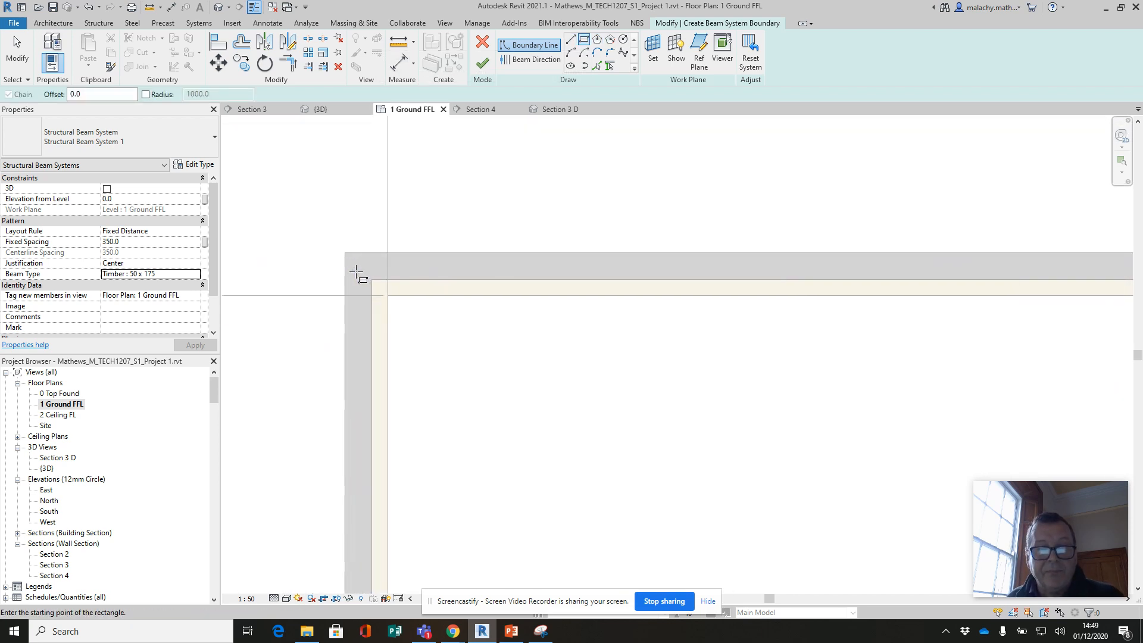
click(346, 253)
scroll(510, 400, down, 3)
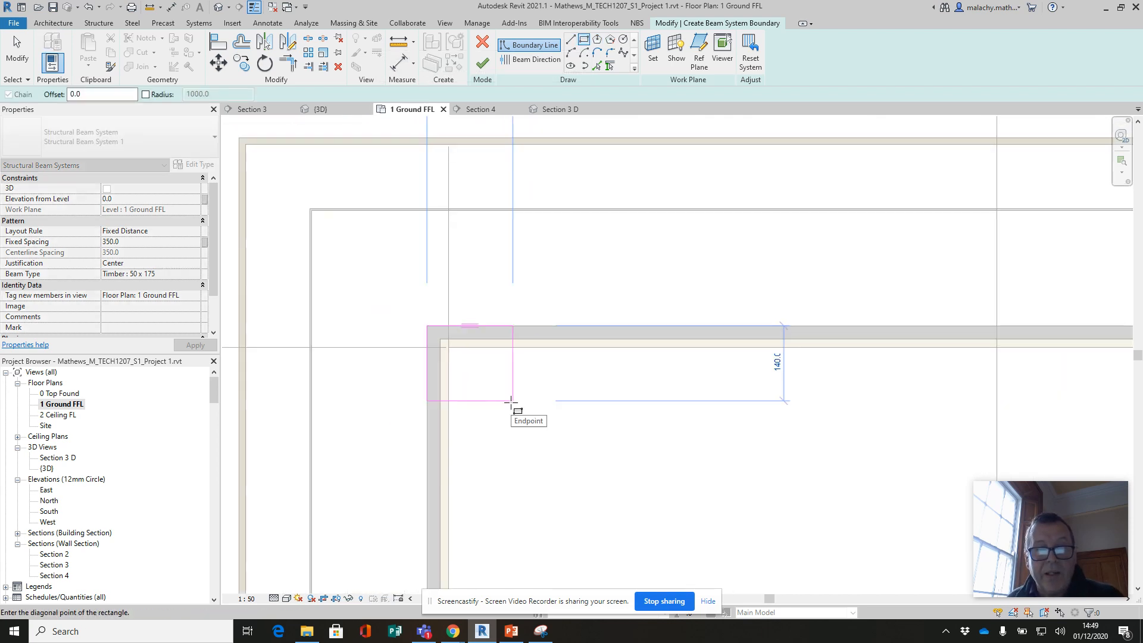
scroll(515, 406, down, 6)
middle_drag(690, 485, 306, 275)
middle_drag(729, 447, 292, 139)
middle_drag(816, 459, 673, 427)
scroll(674, 425, up, 5)
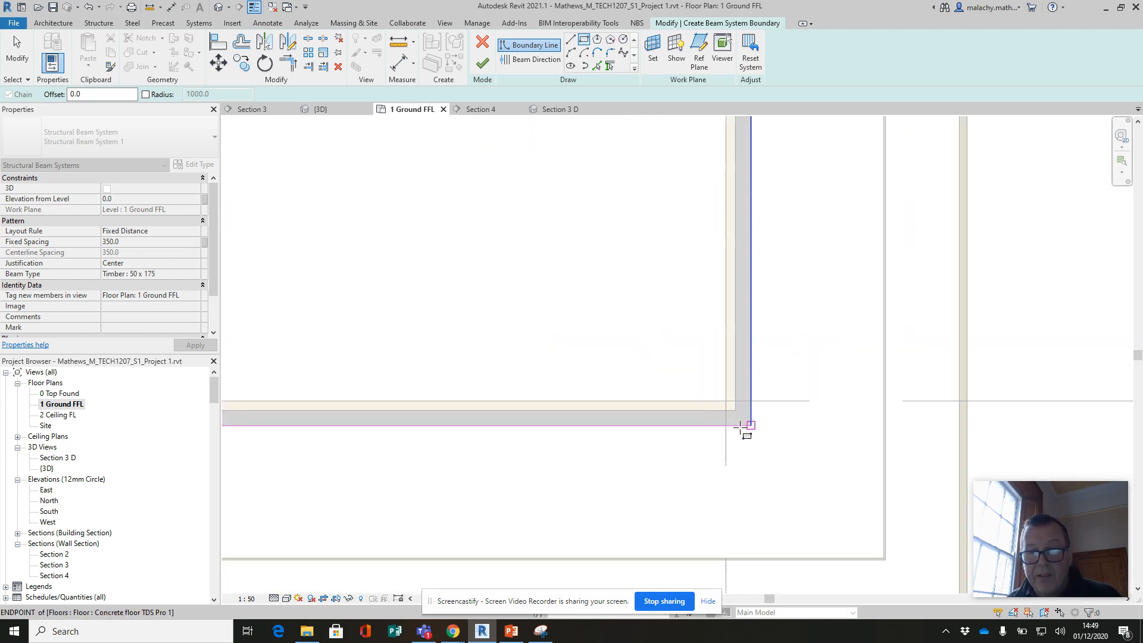
click(744, 427)
Try the boundary edge at grid 3 as the beam direction and switch the direction to the long edge along grid A
scroll(660, 384, down, 3)
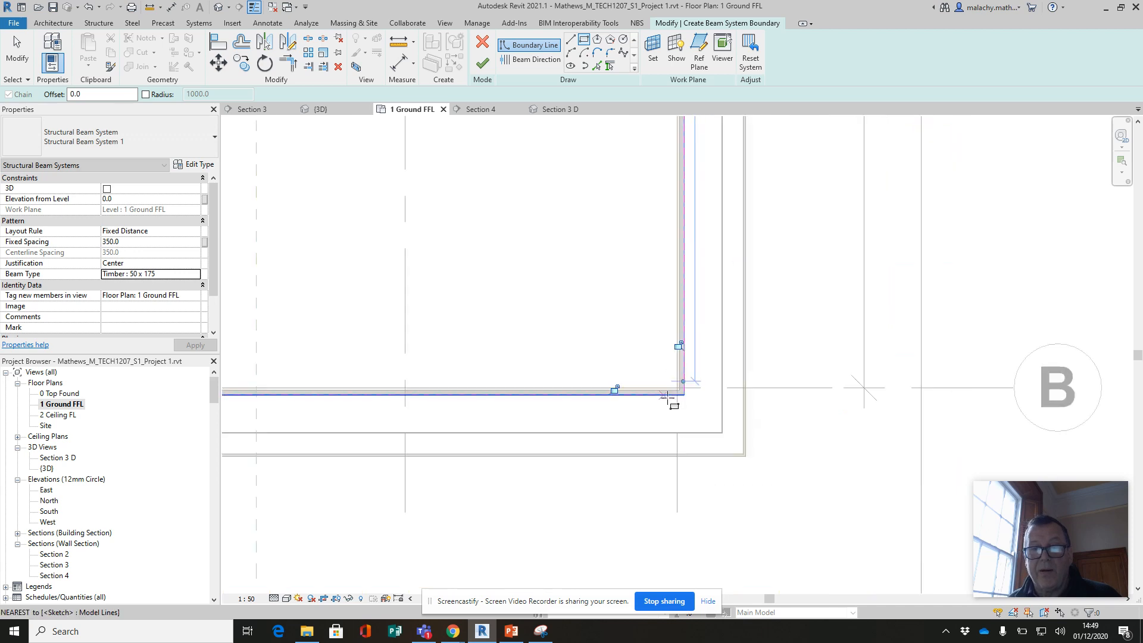
scroll(654, 393, down, 5)
middle_drag(469, 294, 623, 413)
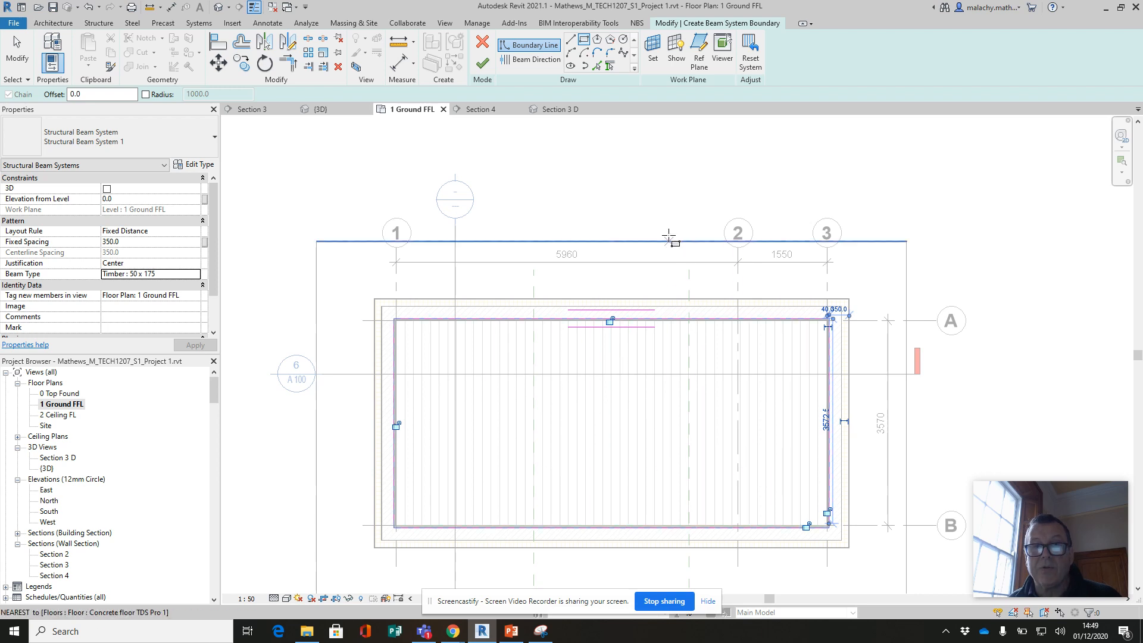
click(533, 62)
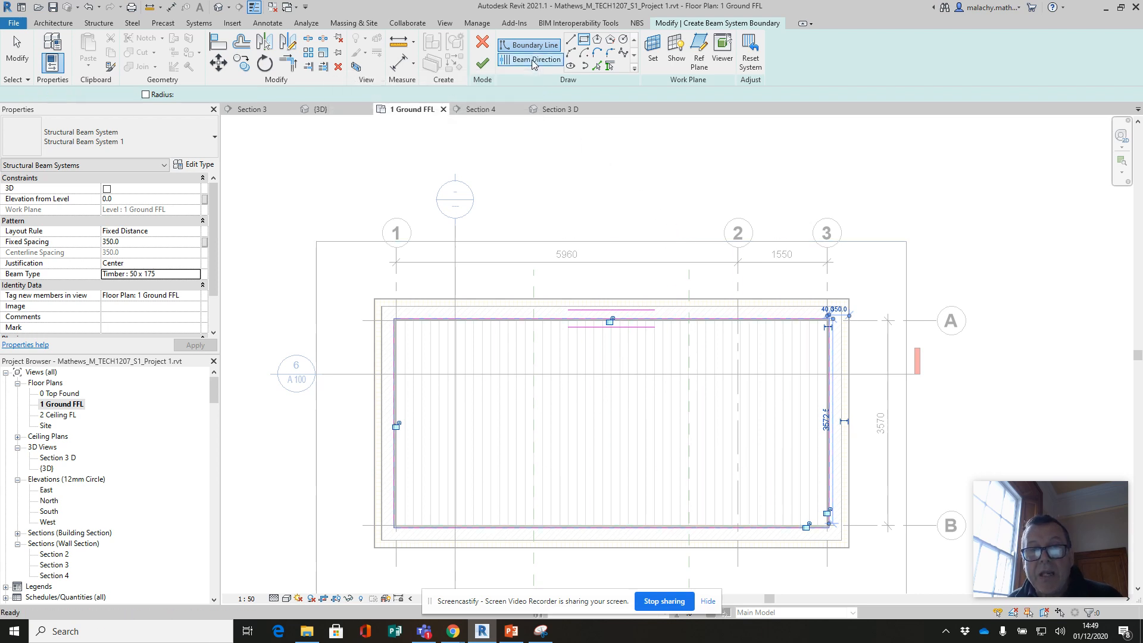
click(830, 375)
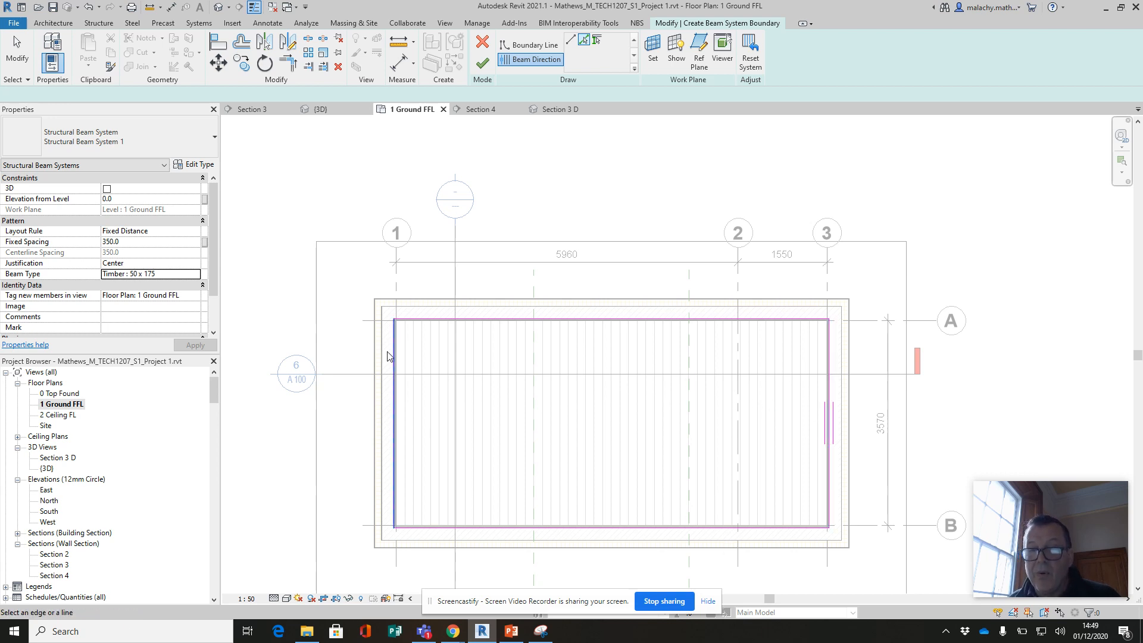
click(516, 60)
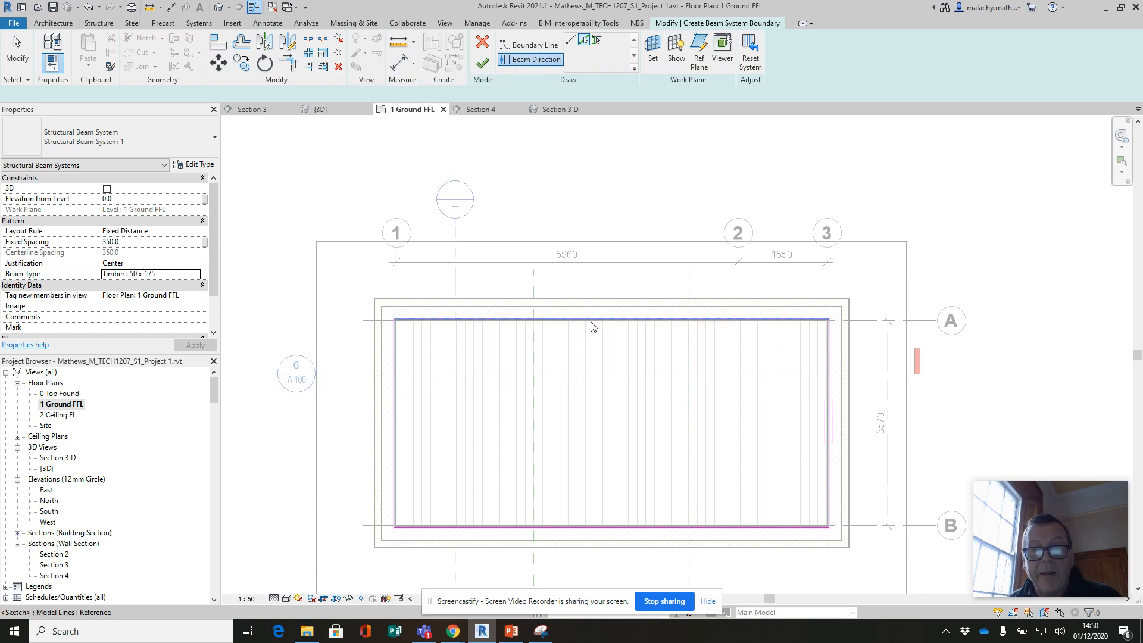
click(592, 323)
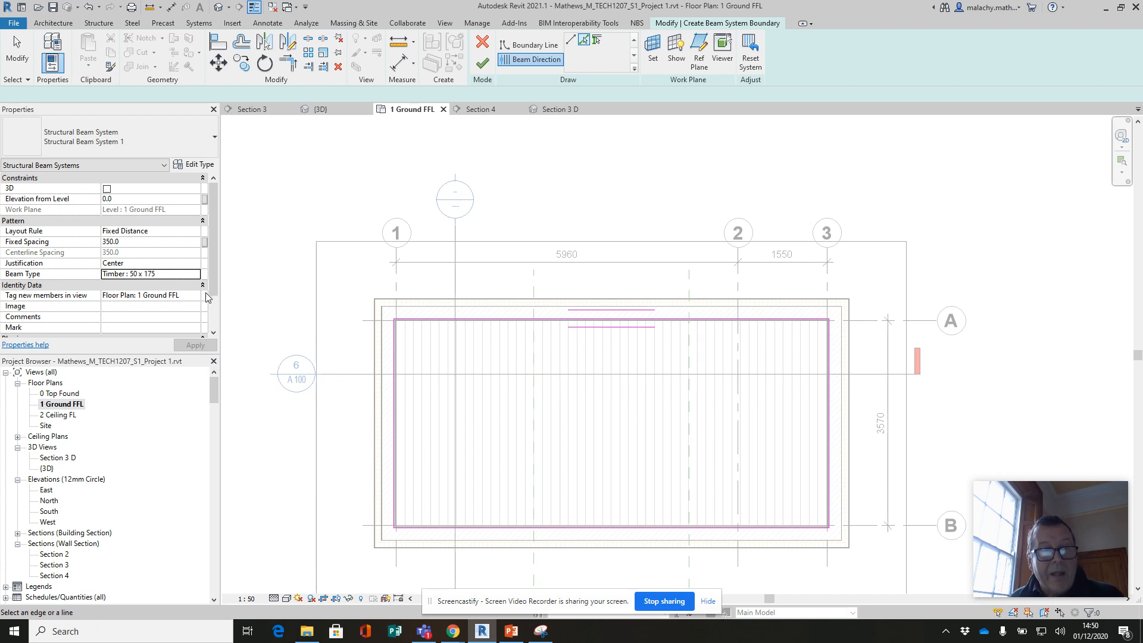
Set the beam system's elevation from level to 250 and finish the beam system
click(120, 199)
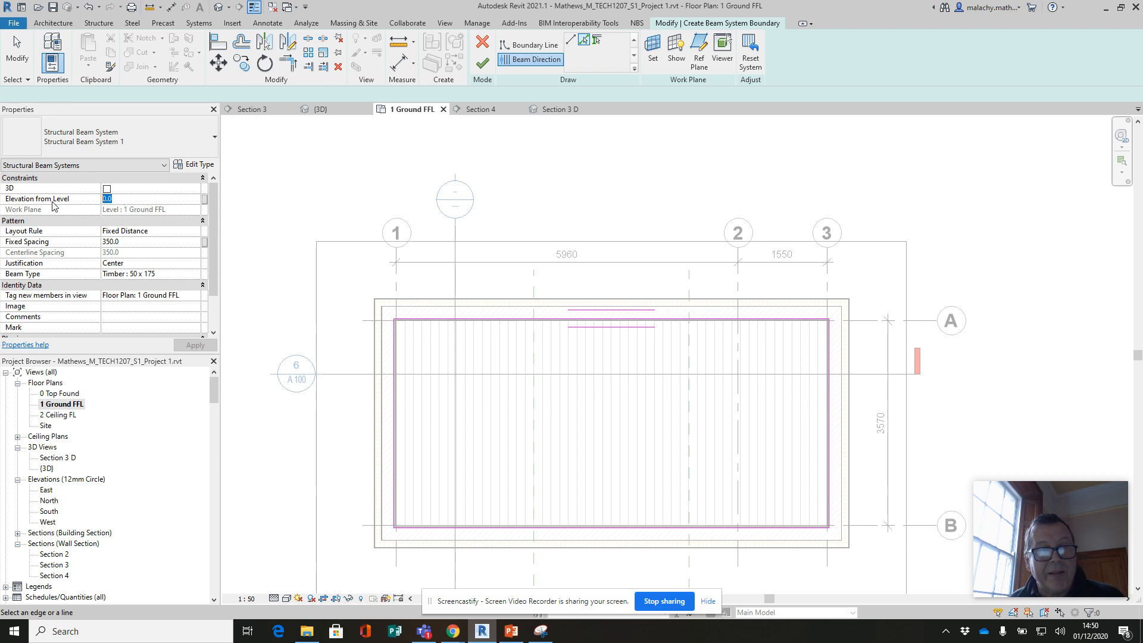
text(75)
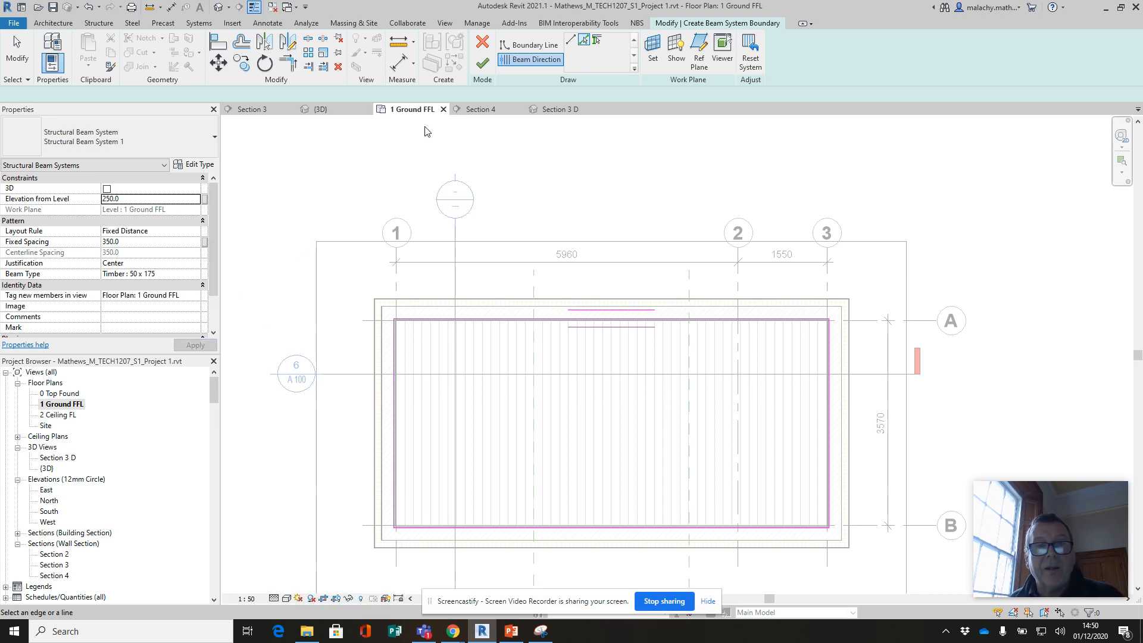
click(483, 65)
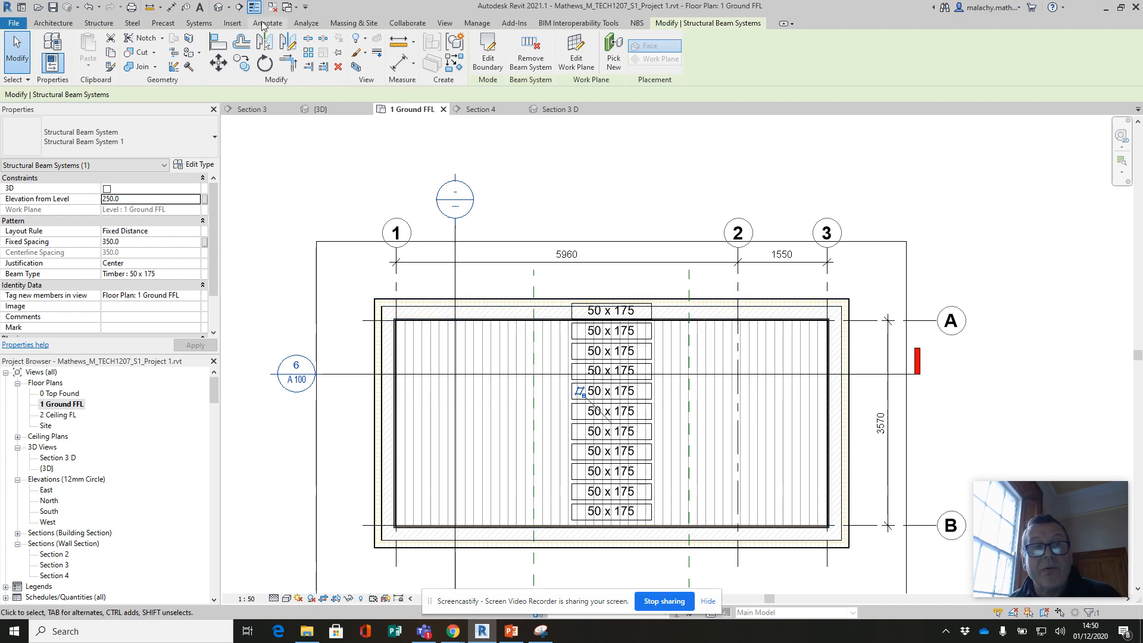
Undo finishing the beam system, set its tagging of new members in view to None, and finish it again
click(88, 8)
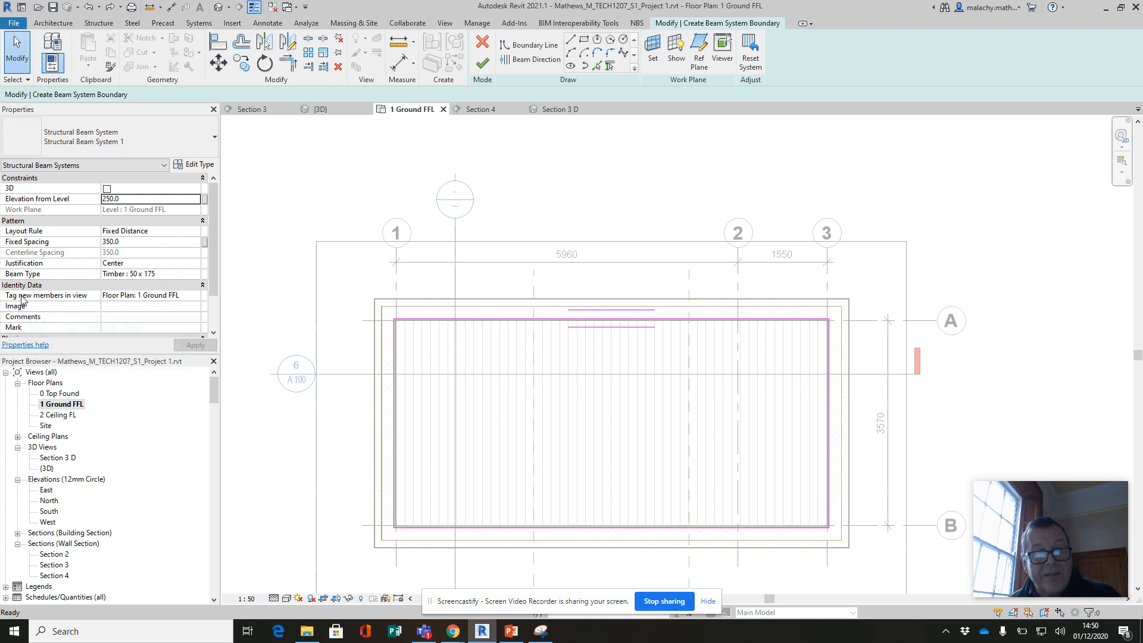
click(196, 297)
click(138, 313)
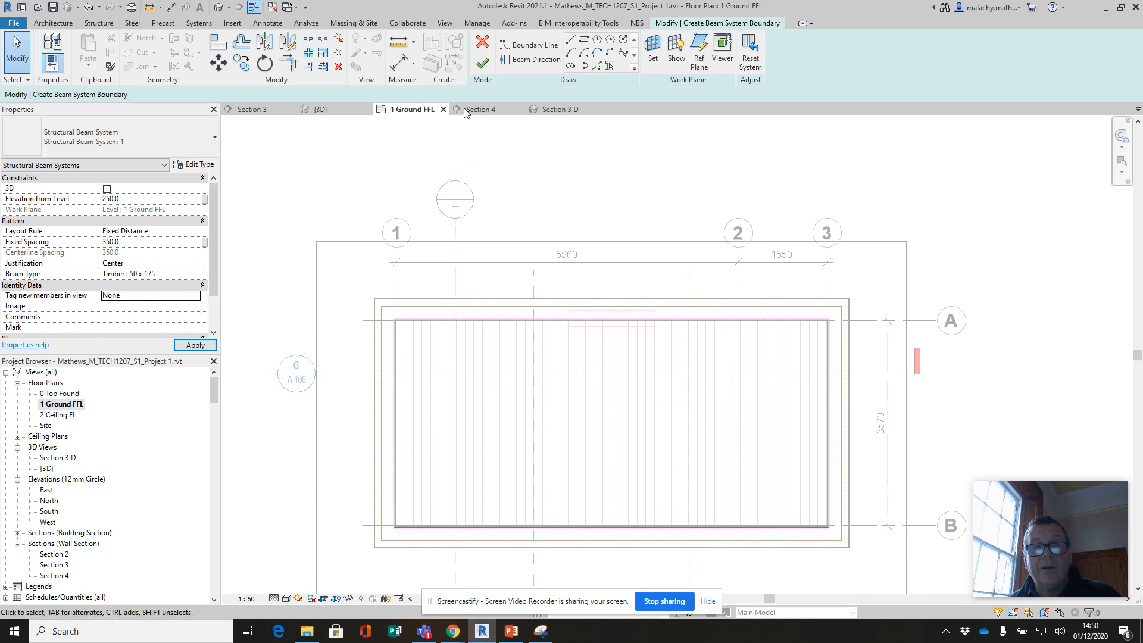
click(482, 62)
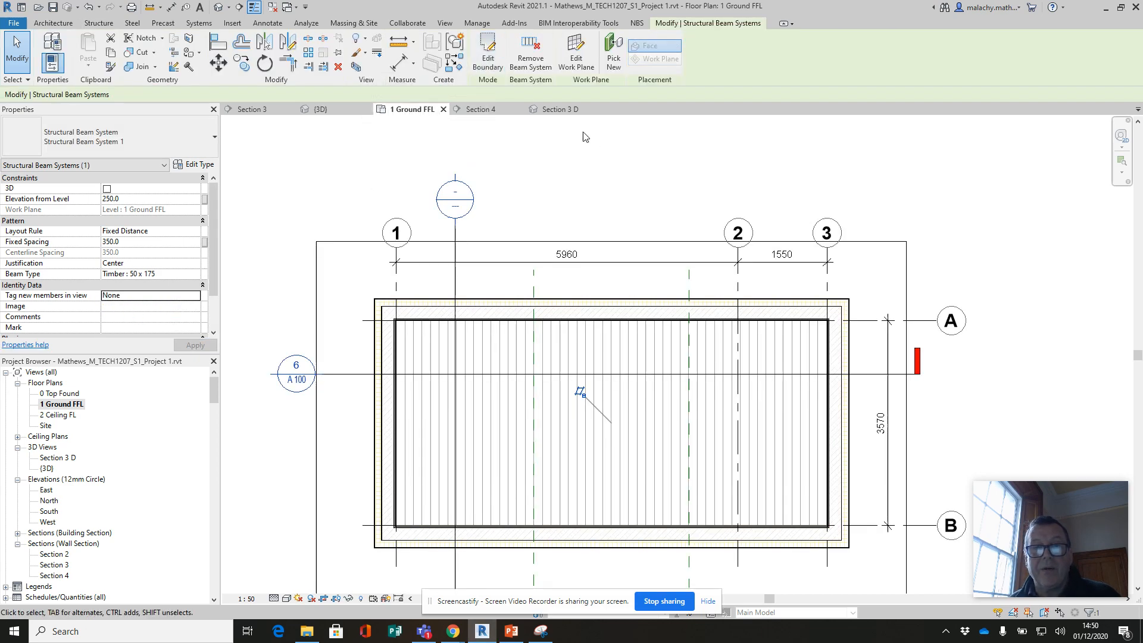
Check the joists in the Section 3 D view and set the 1 Ground FFL plan's visual style to Wireframe
click(560, 109)
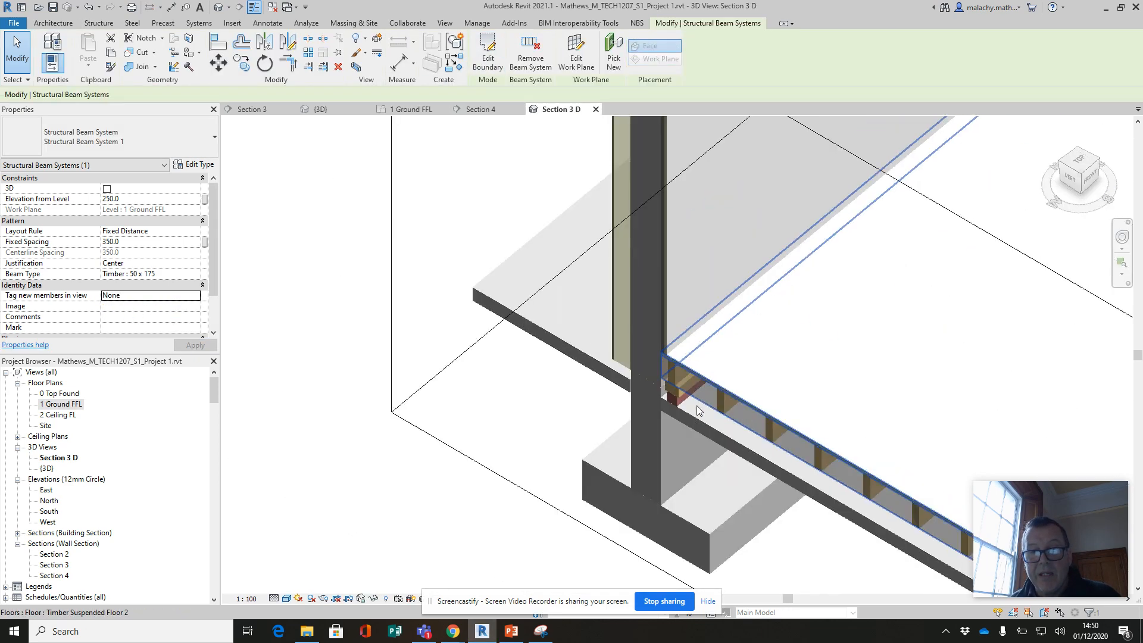
scroll(697, 411, down, 4)
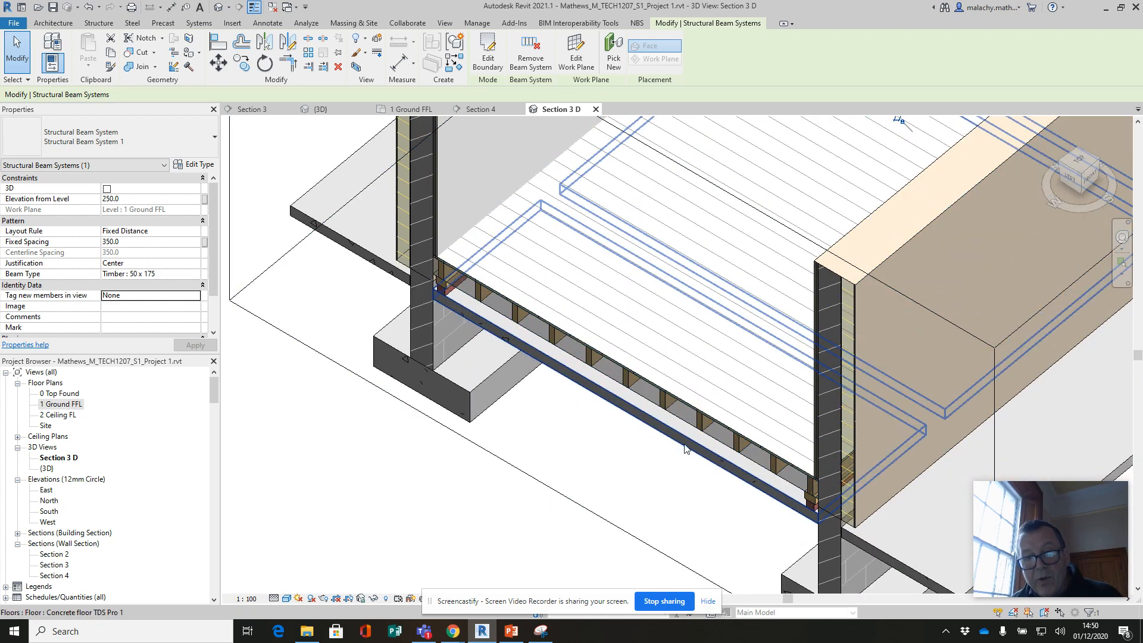
click(410, 111)
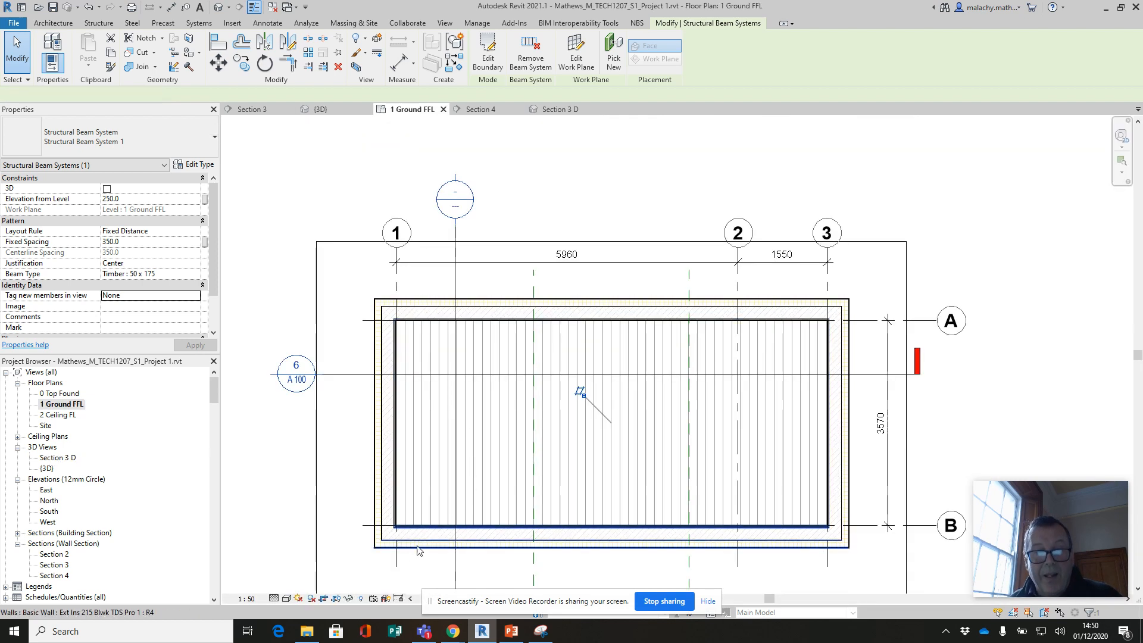
click(285, 599)
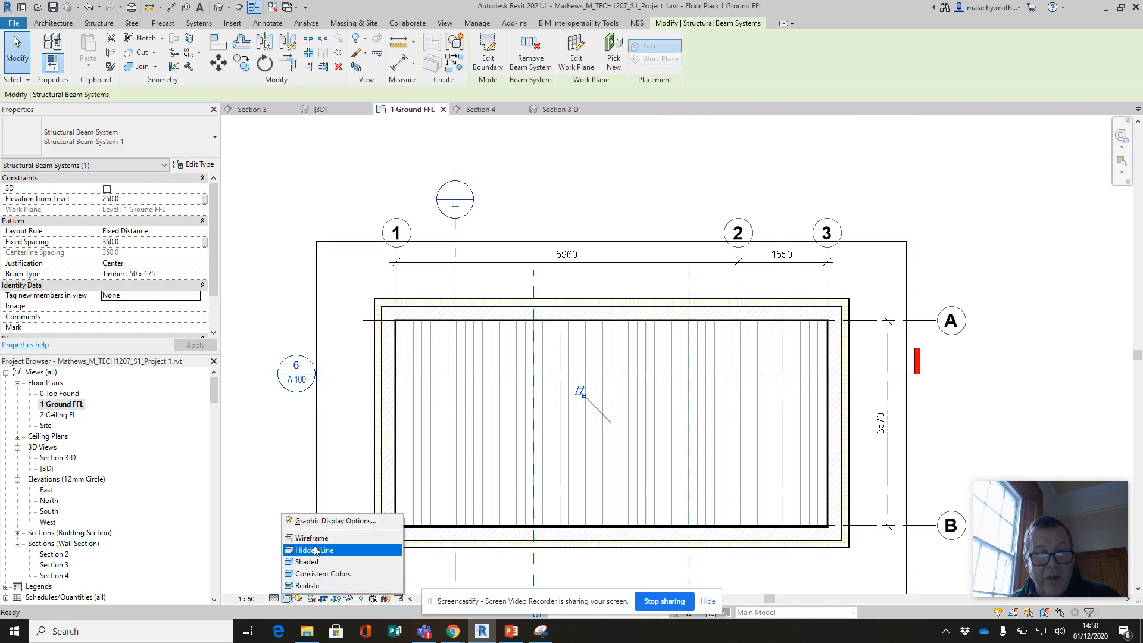
click(316, 538)
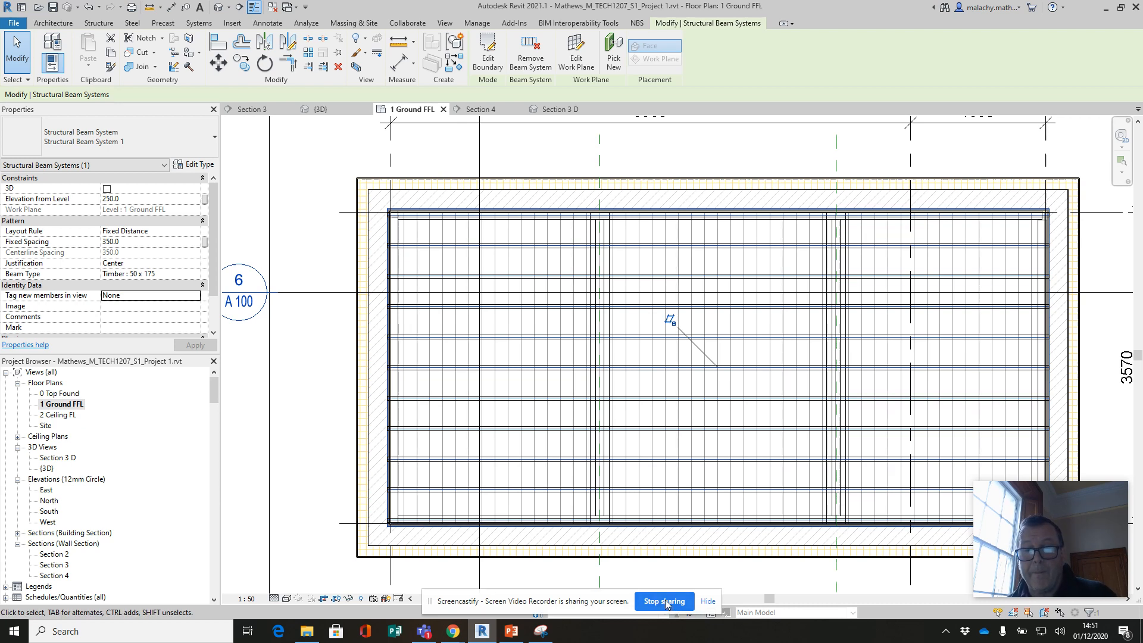
In the Section 3 D view, pull the section box's long side face inward past the outer wall to cut through the floor
click(560, 109)
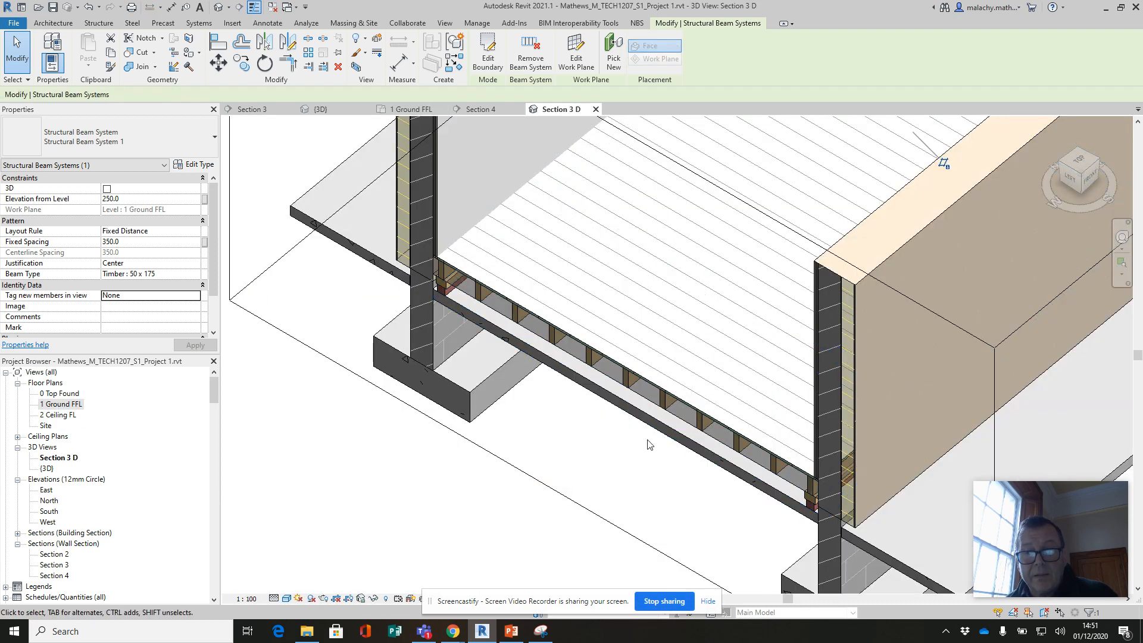
scroll(684, 464, down, 1)
middle_drag(665, 470, 529, 489)
scroll(542, 473, down, 1)
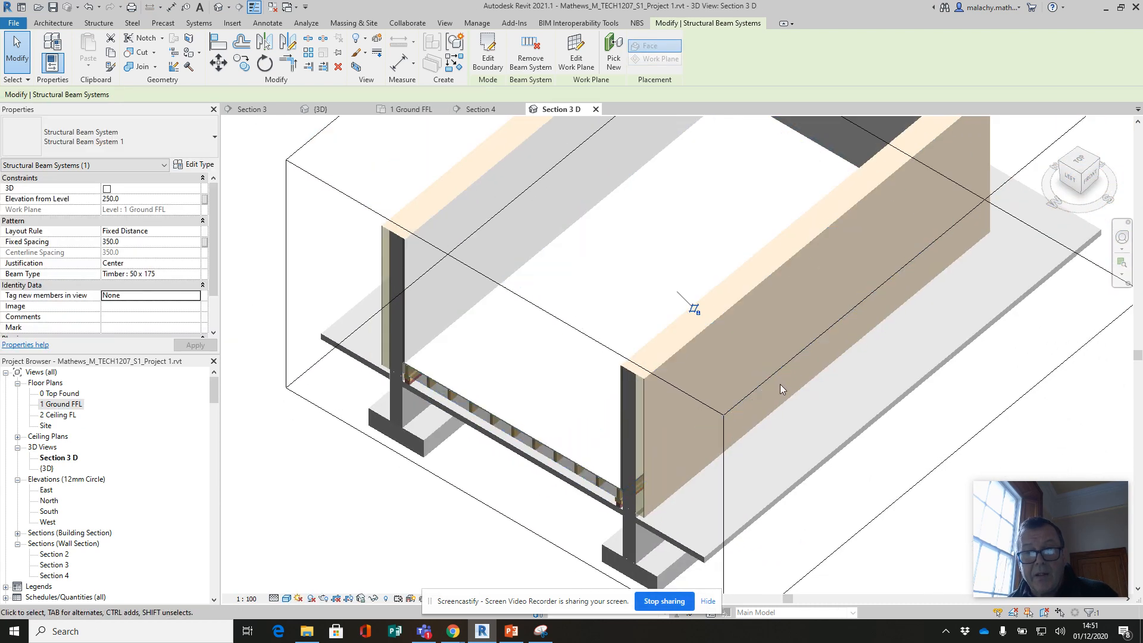
click(883, 515)
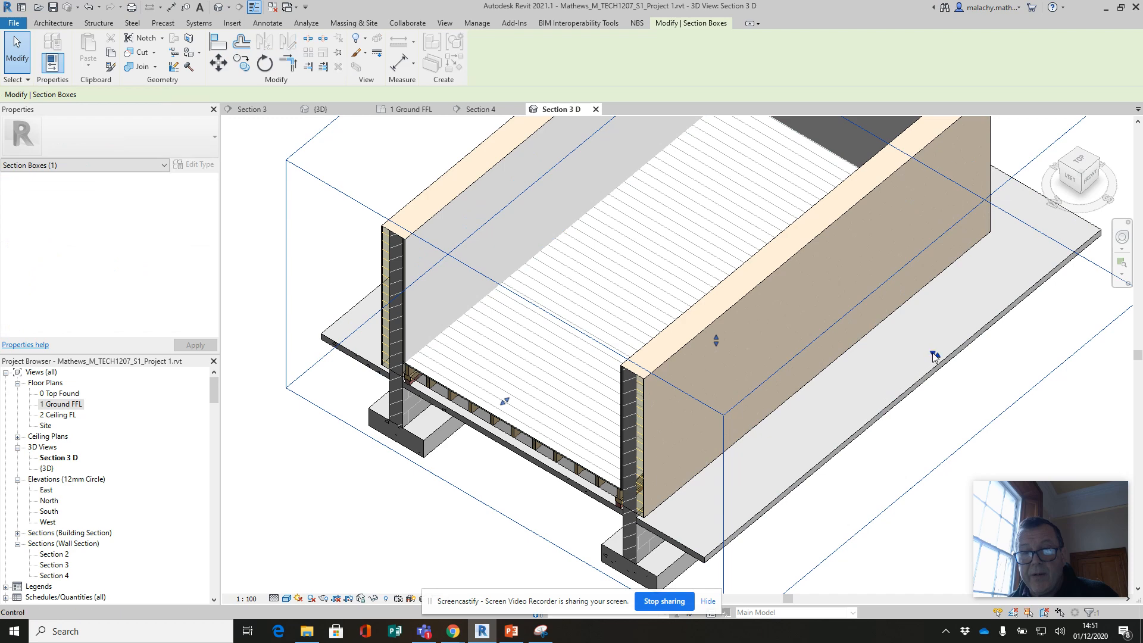
drag(935, 356, 772, 268)
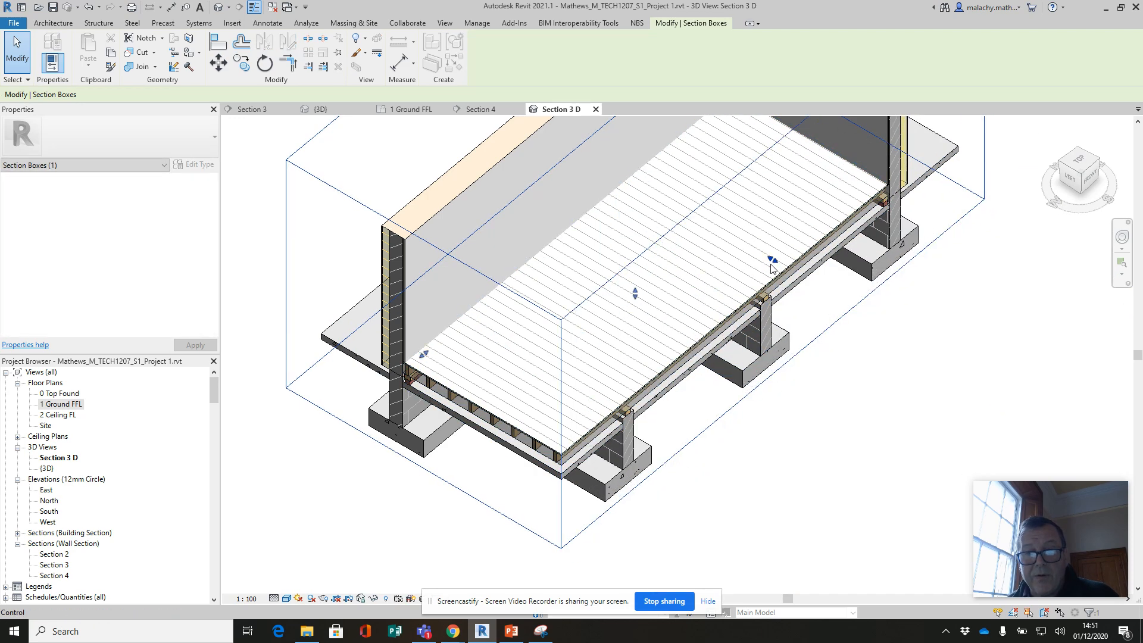
Examine the cut timber joists and their supports along the open edges of the ground floor in 3D
scroll(559, 489, up, 3)
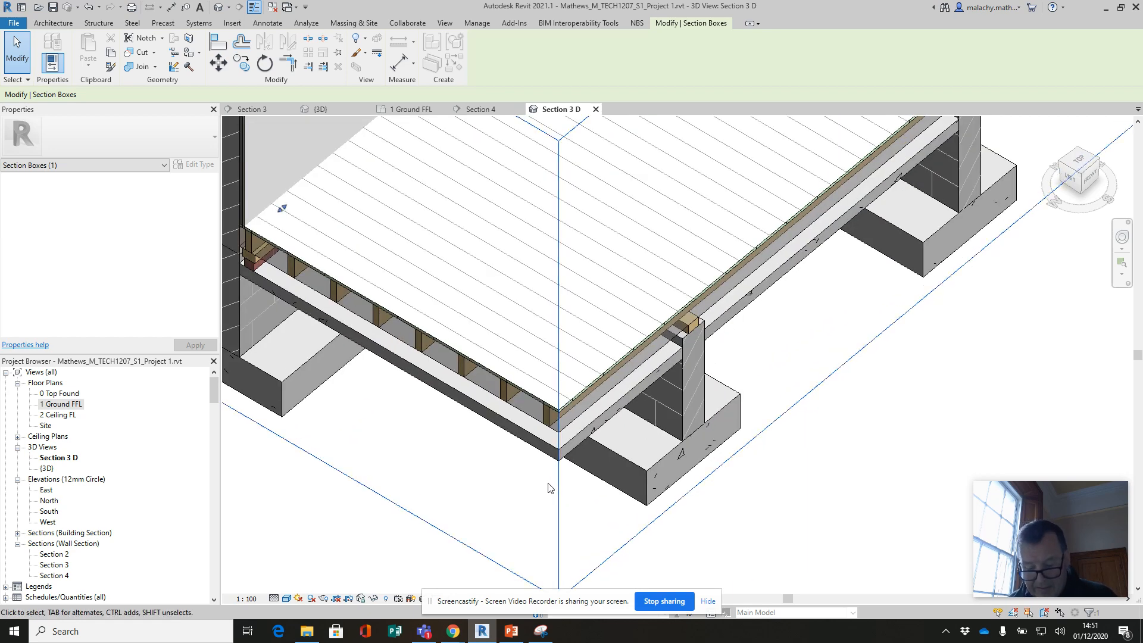
shift+middle_drag(550, 488, 561, 512)
scroll(596, 508, down, 2)
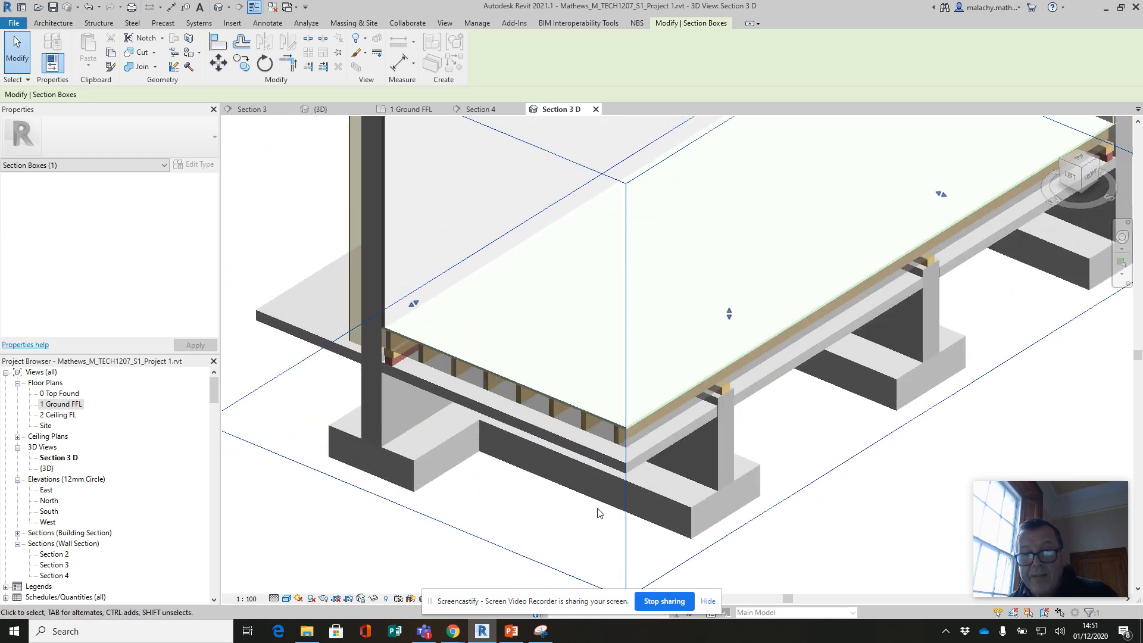
scroll(800, 470, down, 2)
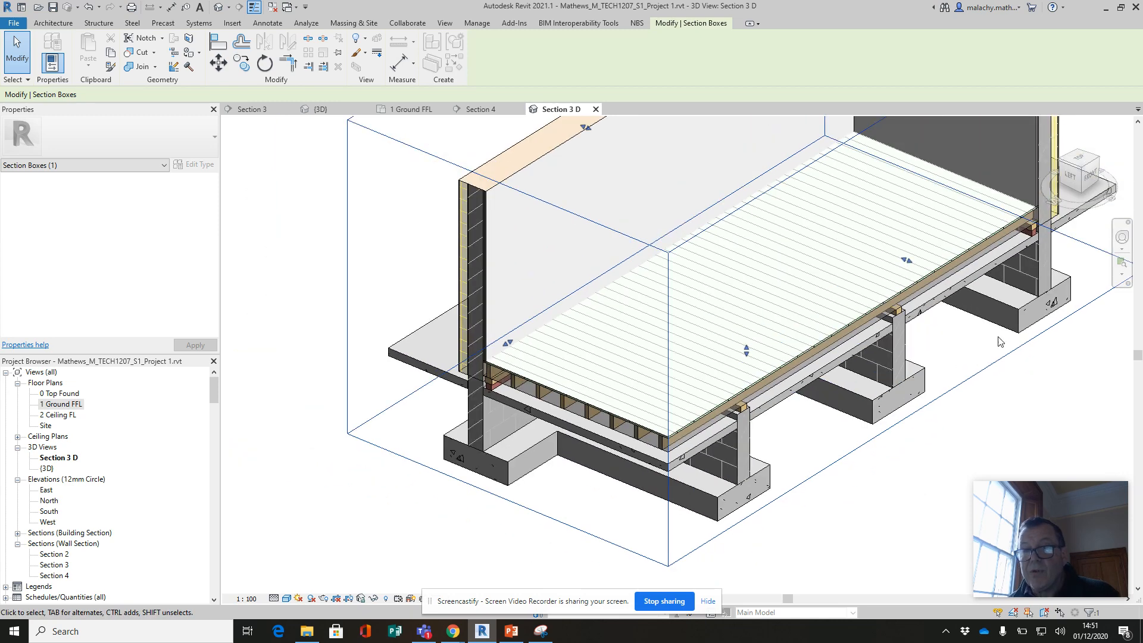
click(899, 472)
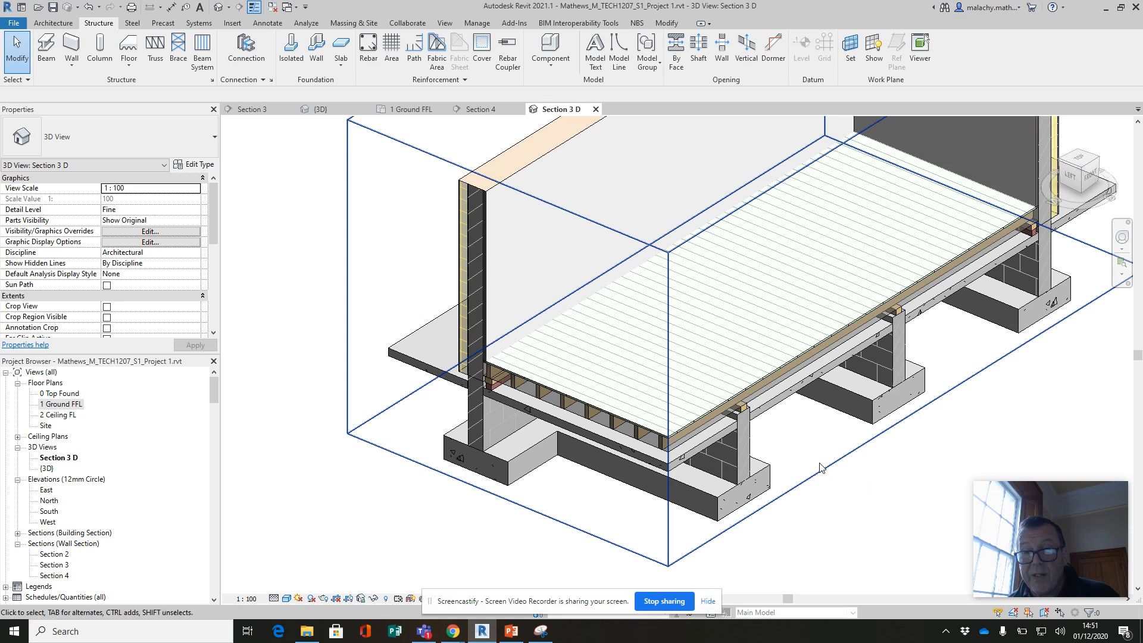
scroll(825, 507, down, 1)
middle_drag(825, 507, 806, 510)
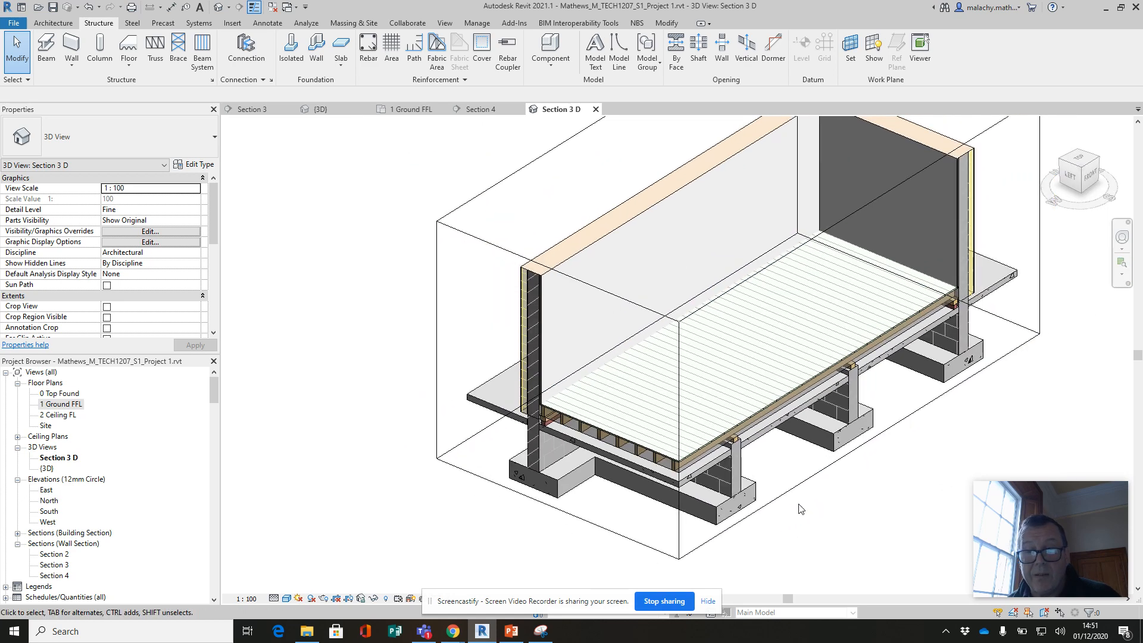